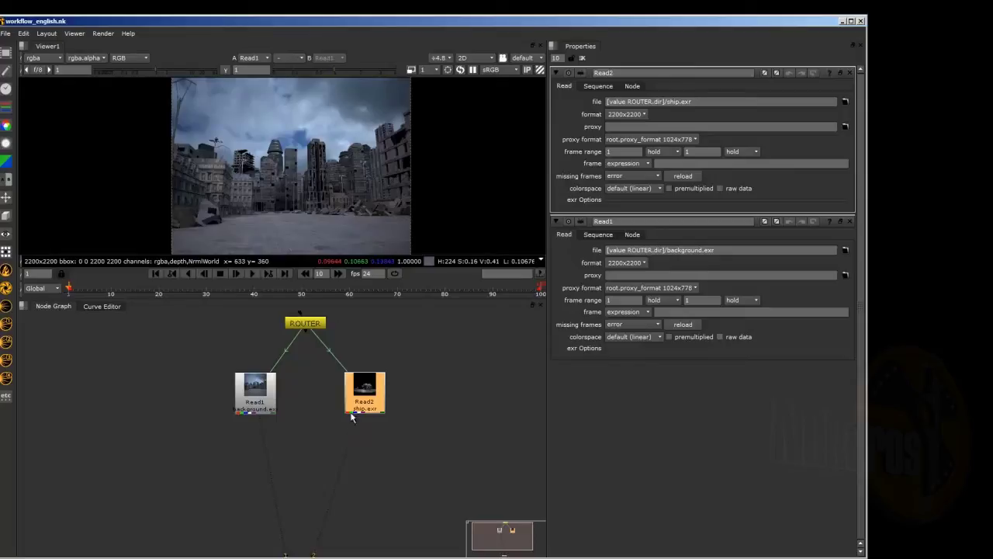
Merge the ship over the background with a Merge node placed between and below the two Read nodes.
key(2)
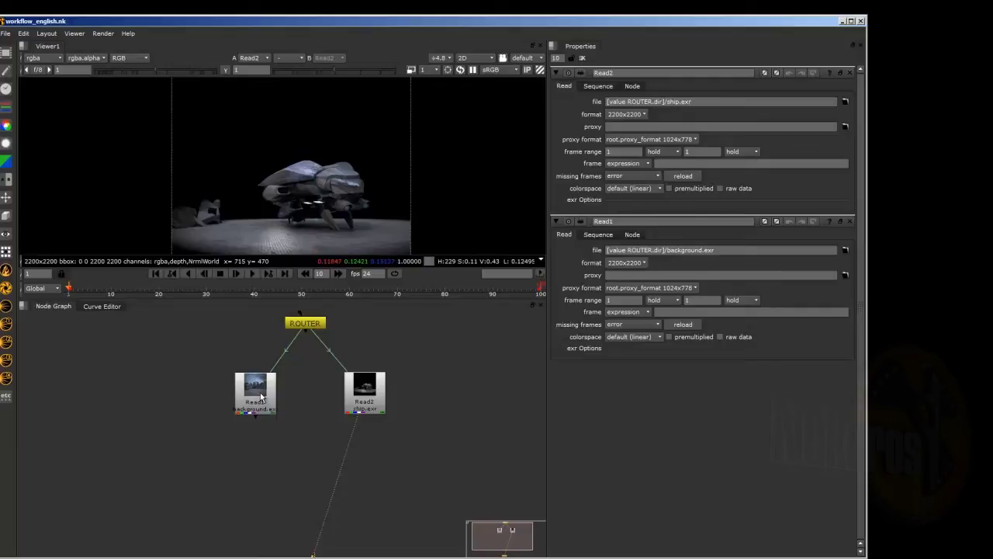
click(364, 395)
shift+click(257, 395)
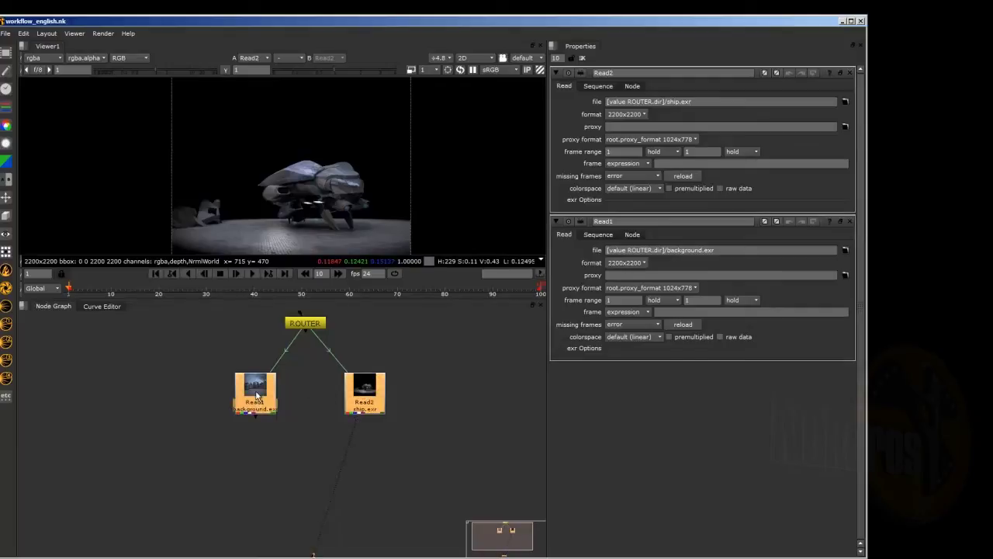
key(m)
drag(355, 423, 308, 452)
middle_drag(302, 224, 322, 210)
scroll(299, 198, up, 1)
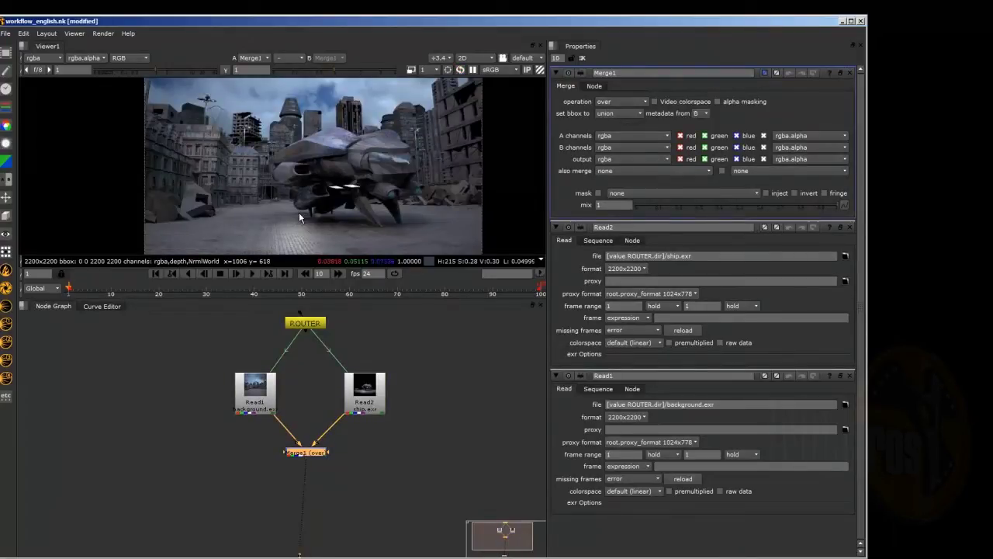
Show the NrmlWorld layer in the viewer and set the Merge node to also merge all layers.
click(44, 59)
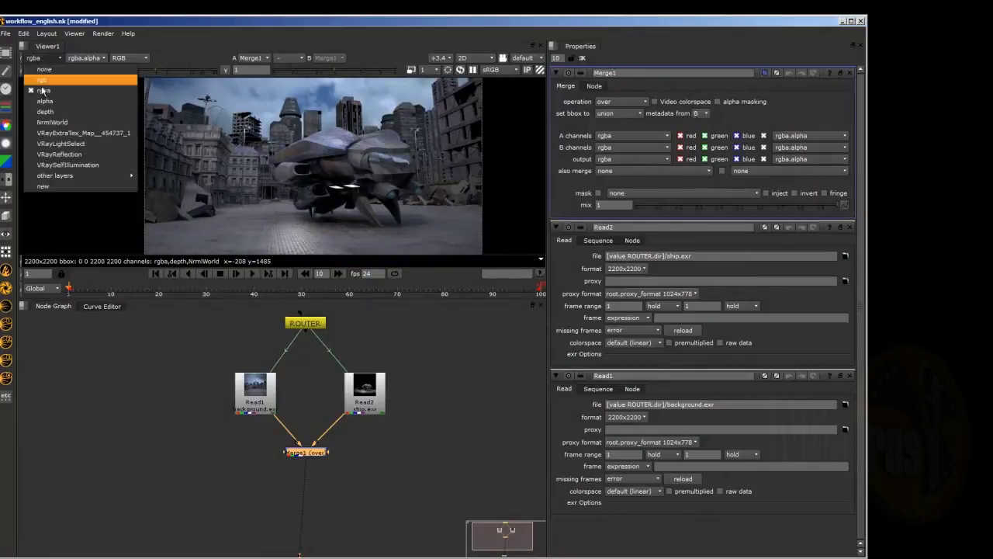
click(55, 123)
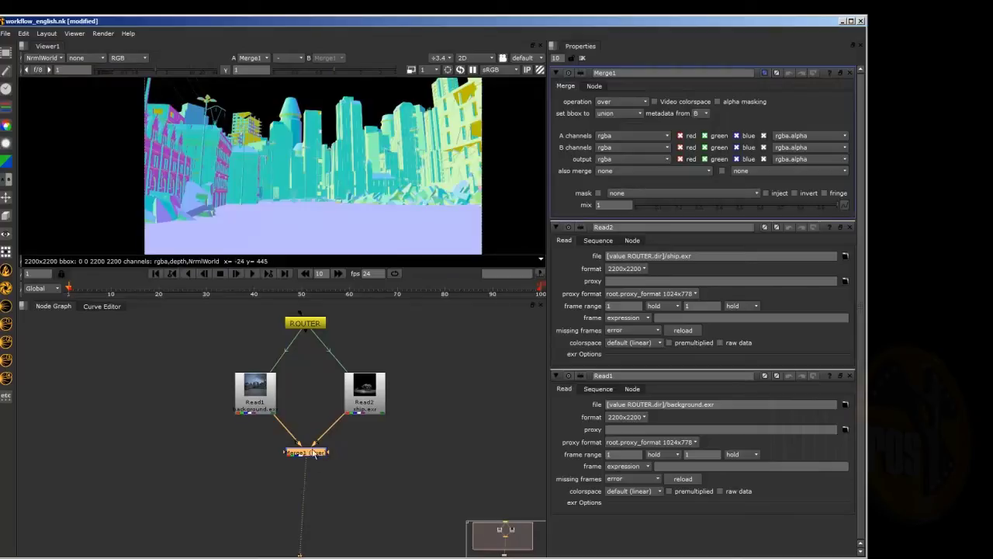
drag(257, 386, 254, 386)
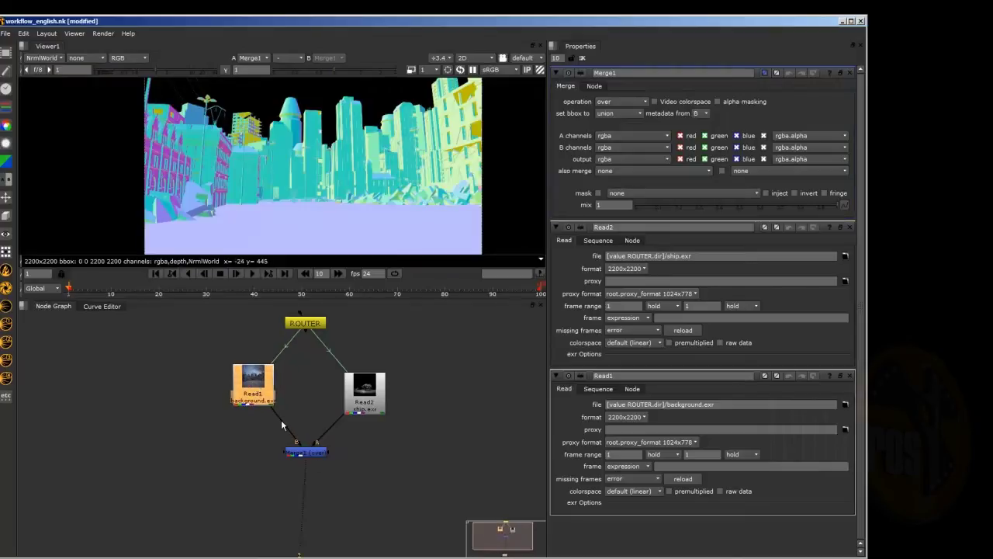
drag(365, 391, 367, 385)
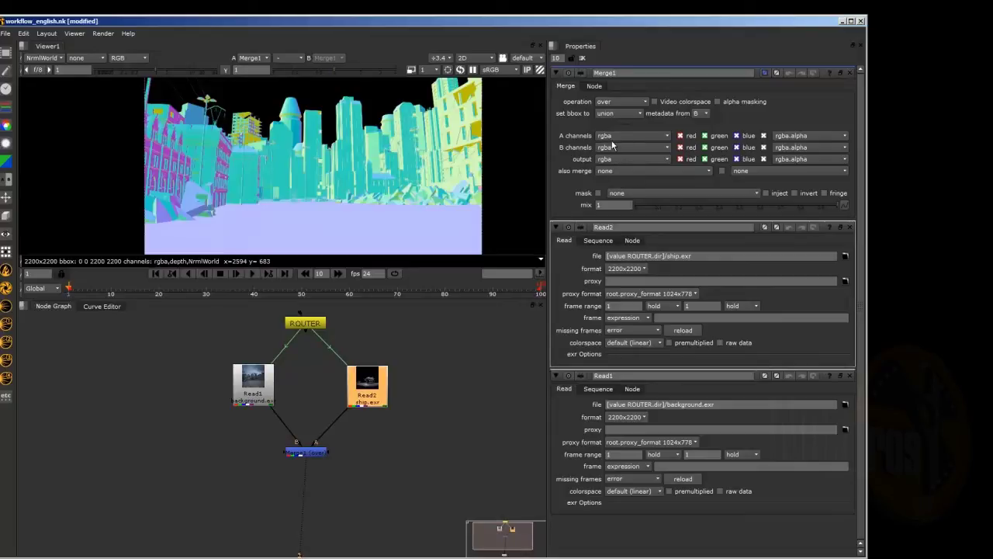
click(611, 171)
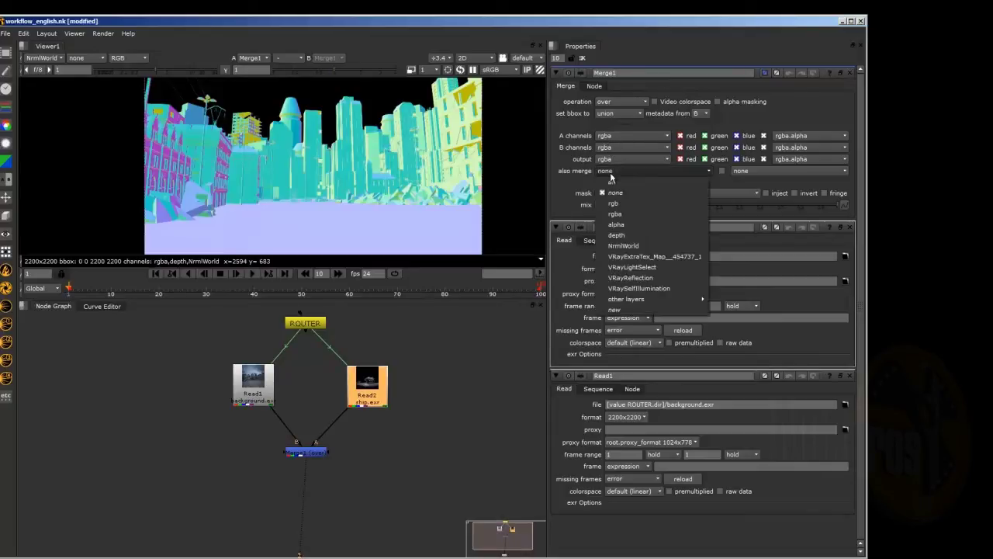
click(612, 181)
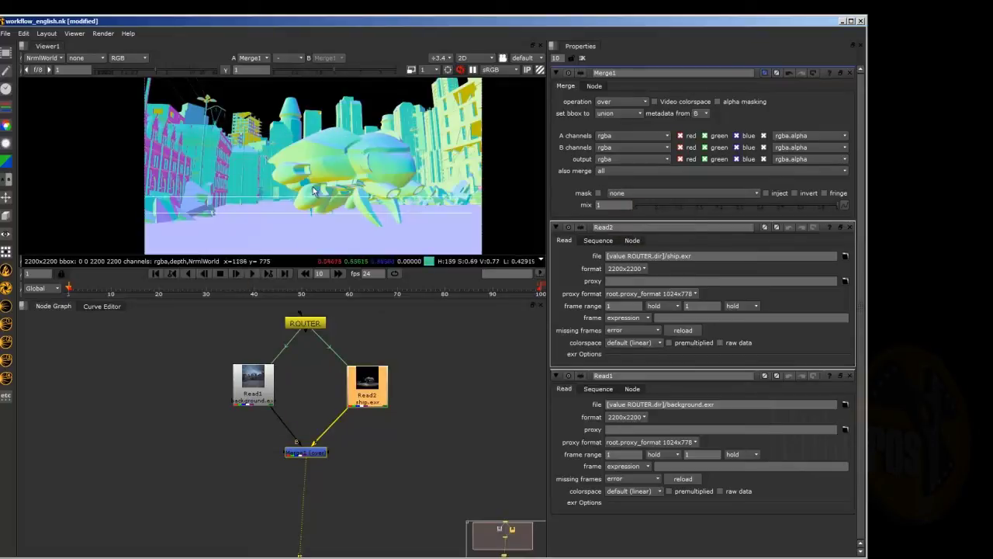
Inspect the merge's VRayExtraTex_Map__454737_1 layer and compare the depth layer of the merge, the ship and the background.
click(54, 58)
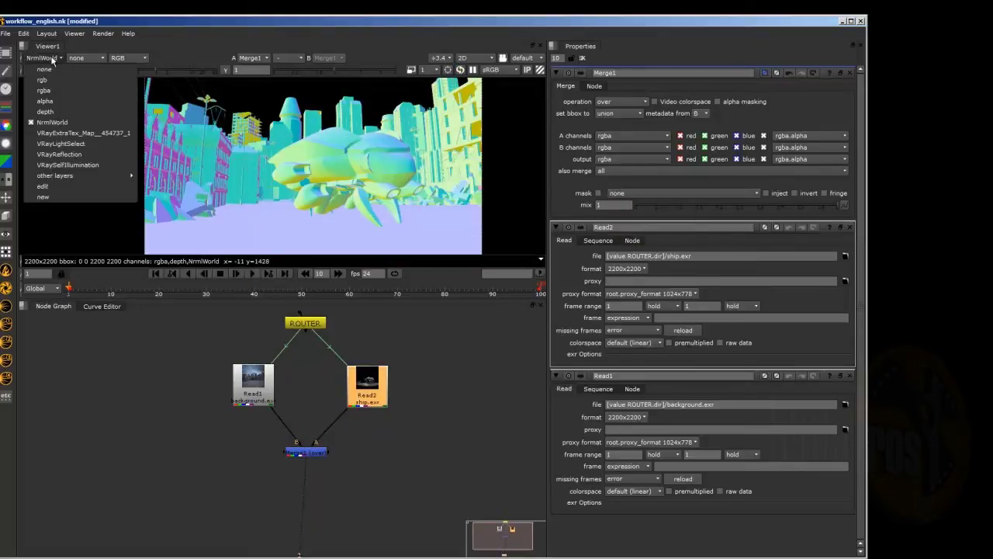
click(56, 132)
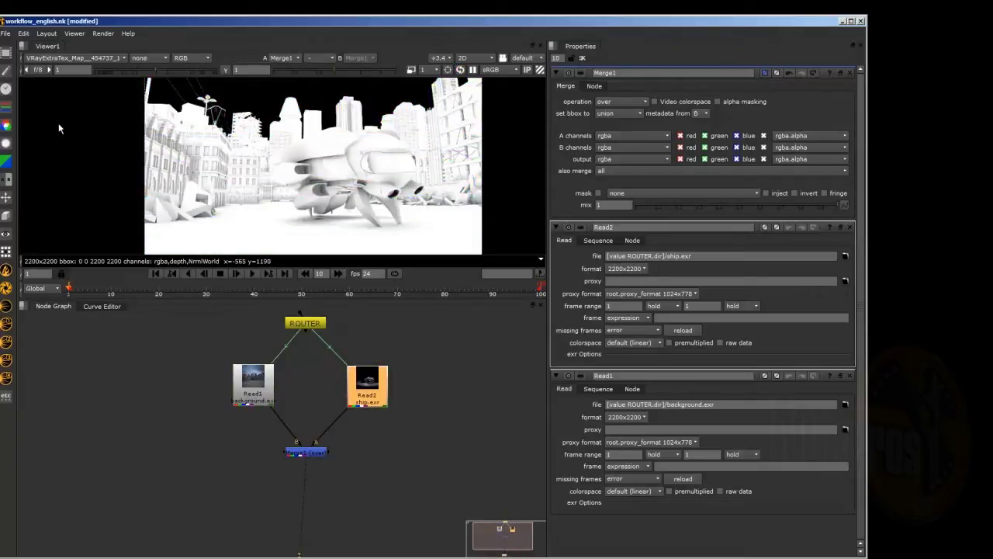
click(95, 61)
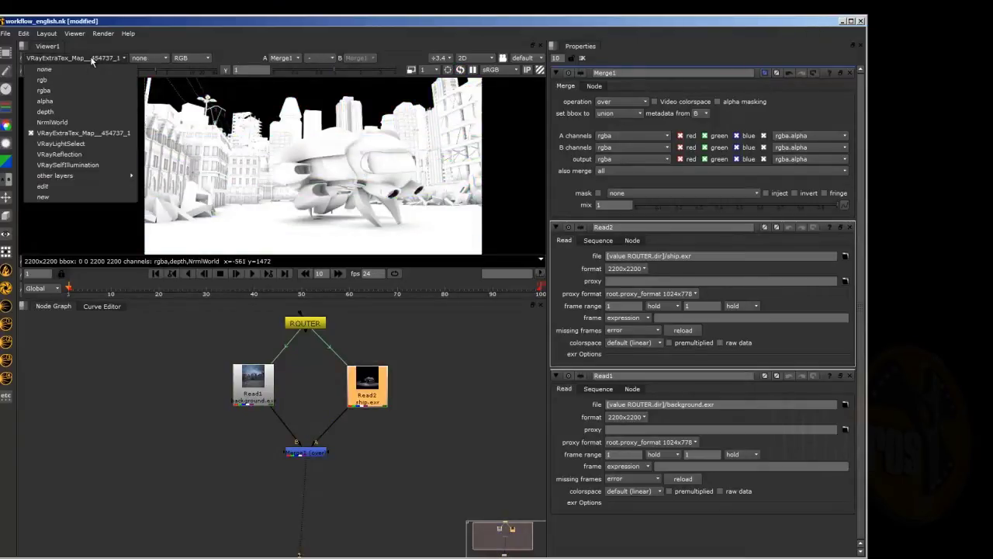
click(70, 107)
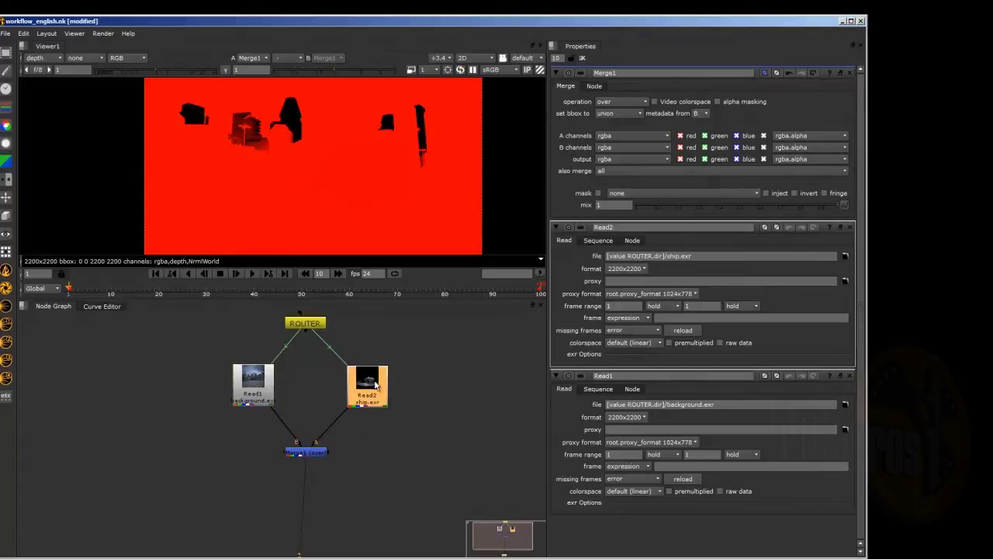
key(1)
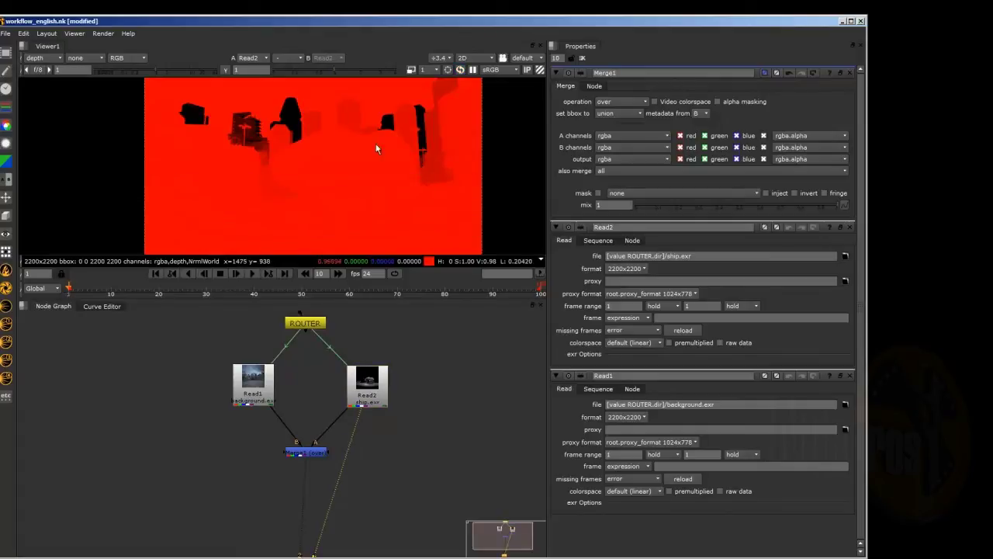
click(254, 387)
key(1)
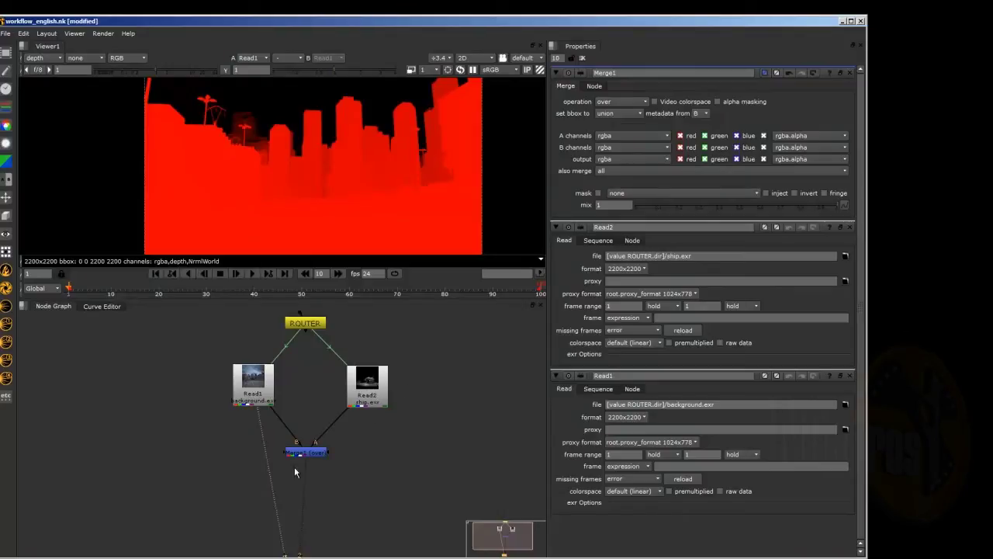
Mask the Merge node with the ship's alpha, checking its depth layer, and return the viewer to rgba.
drag(305, 455, 307, 436)
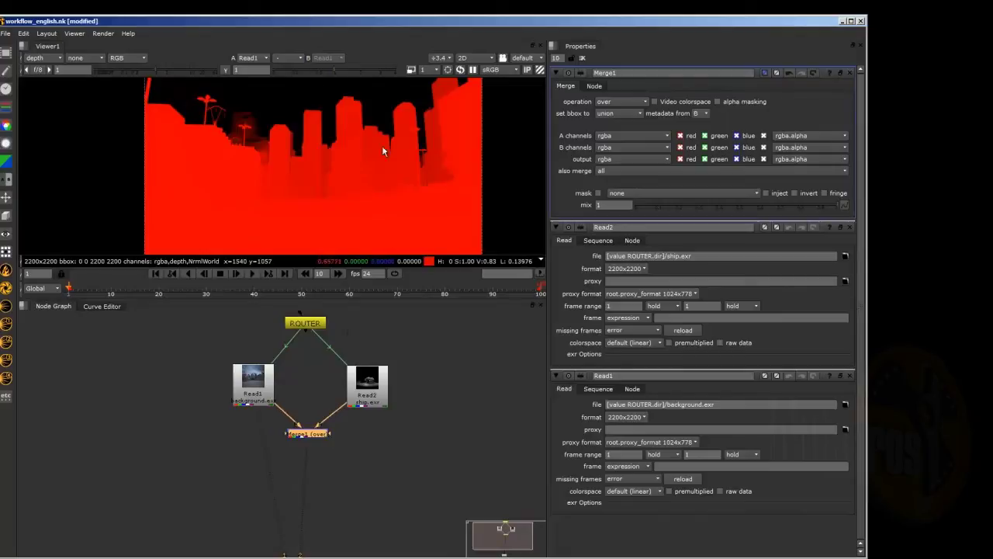
key(1)
click(332, 437)
drag(333, 433, 371, 392)
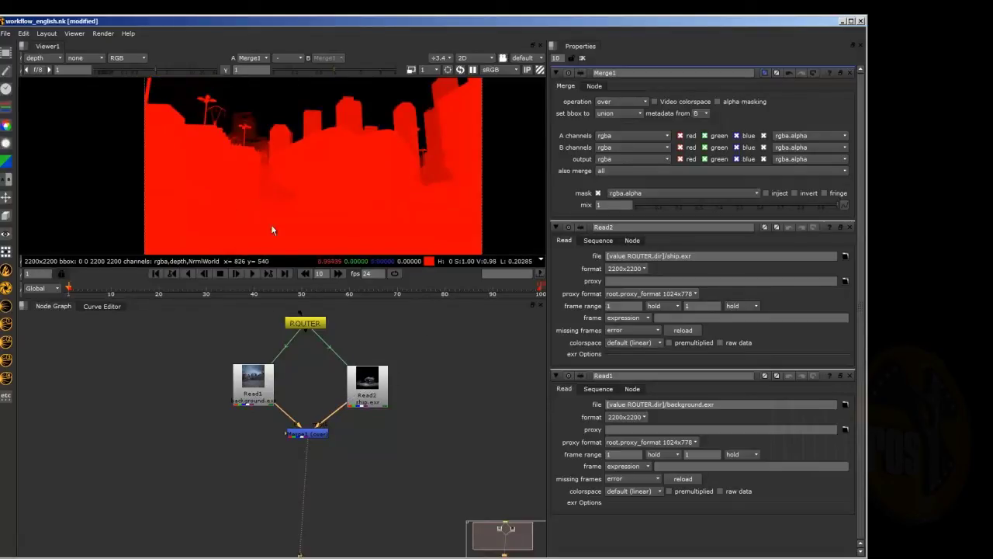
click(51, 58)
click(47, 91)
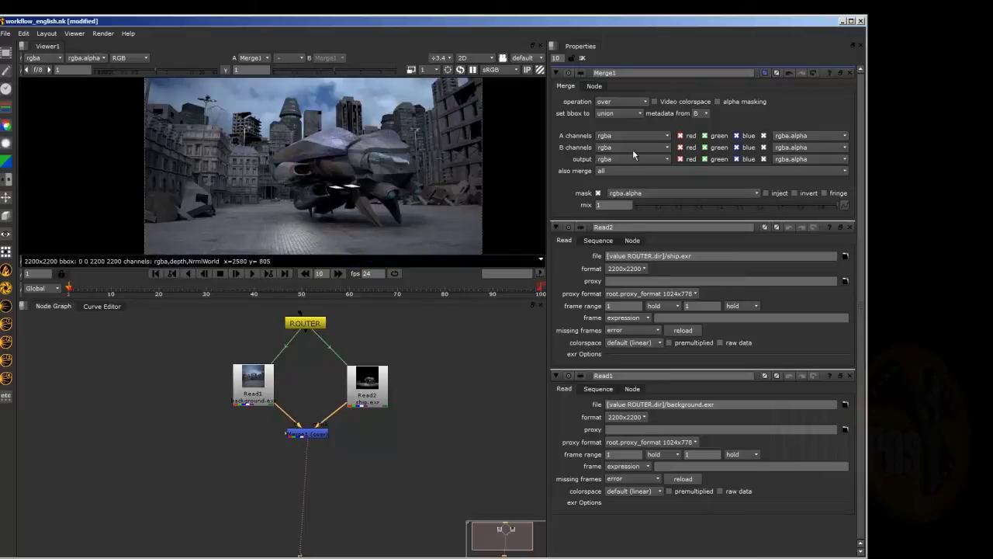
Reposition the background and ship Read nodes closer together above the Merge node.
click(308, 436)
middle_drag(330, 454, 344, 480)
drag(290, 423, 286, 411)
drag(400, 415, 384, 403)
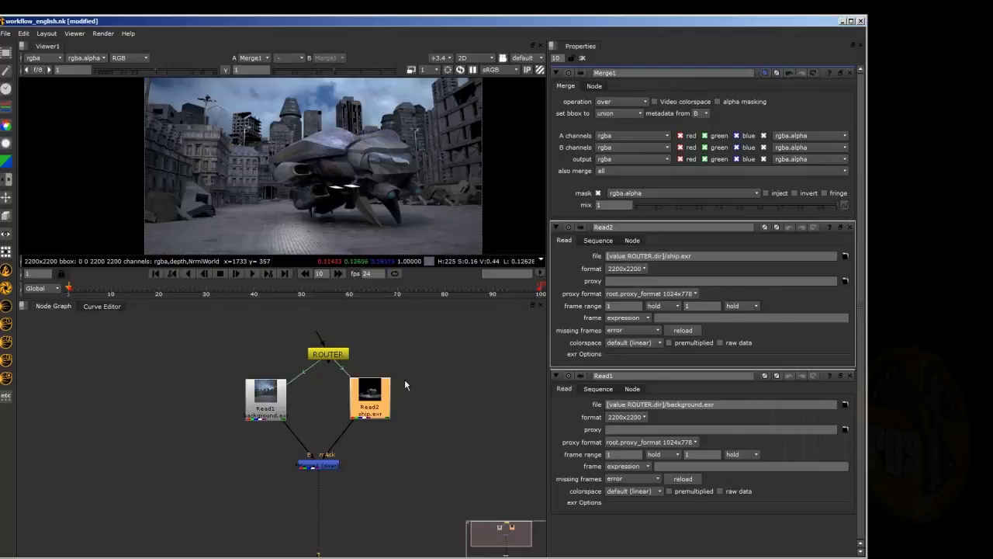
middle_drag(354, 486, 351, 448)
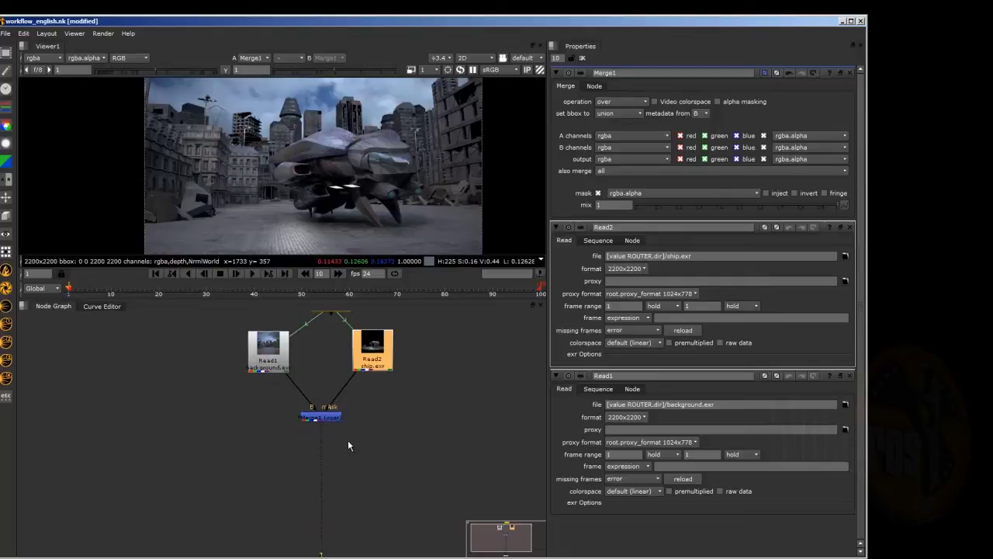
Maximize the program window and fit the composite in the viewer.
click(39, 58)
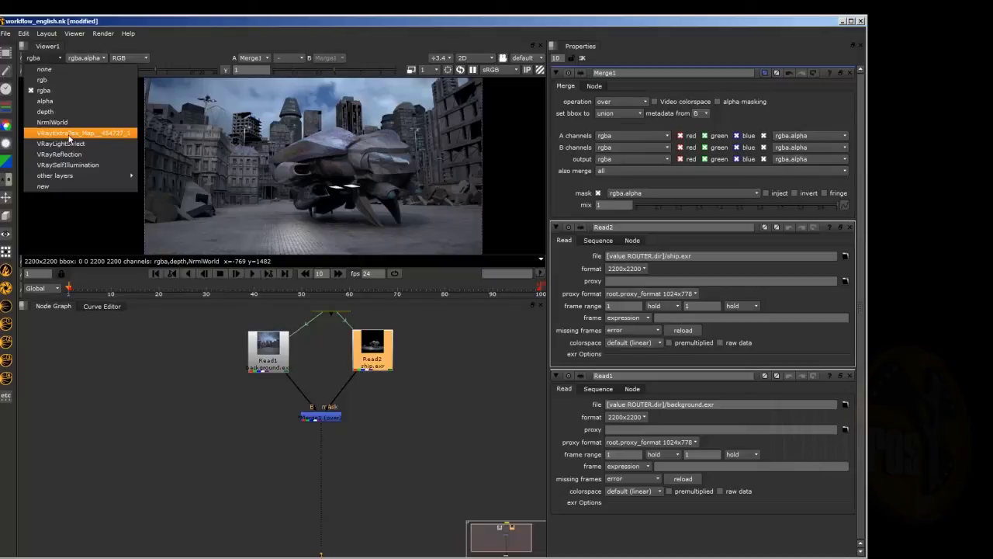
click(850, 24)
click(850, 23)
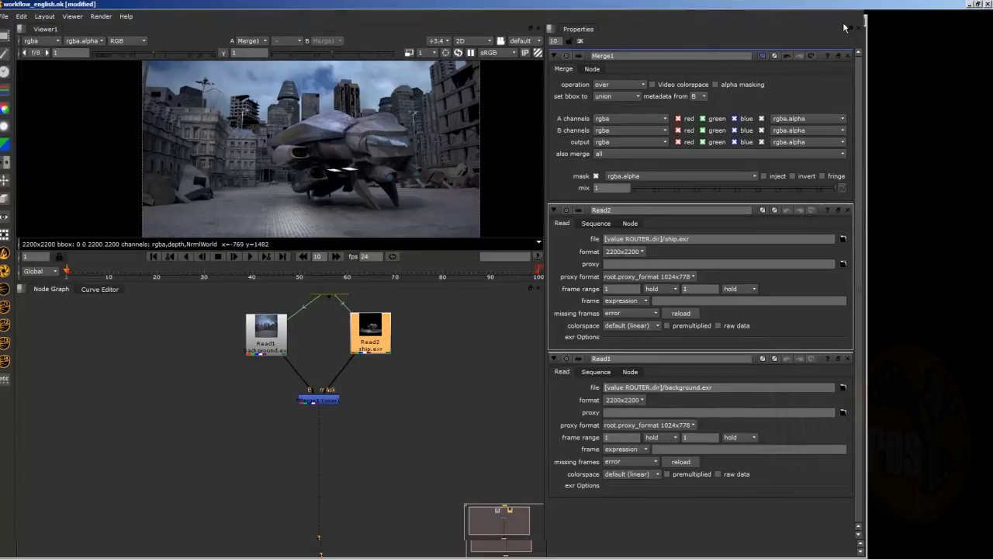
key(f)
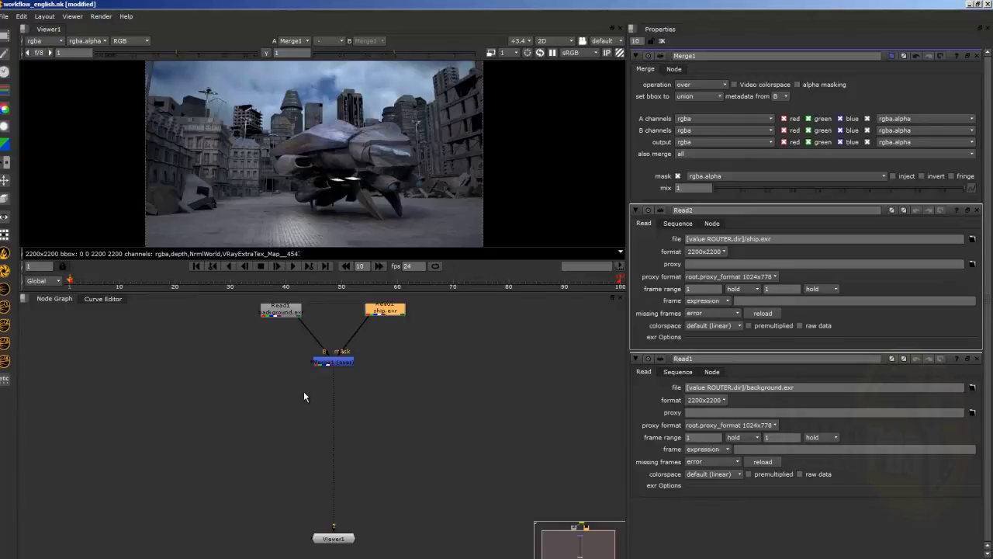
Add a Copy node below the merge and connect its A and B inputs to the Merge node, routed through dots.
click(388, 404)
key(k)
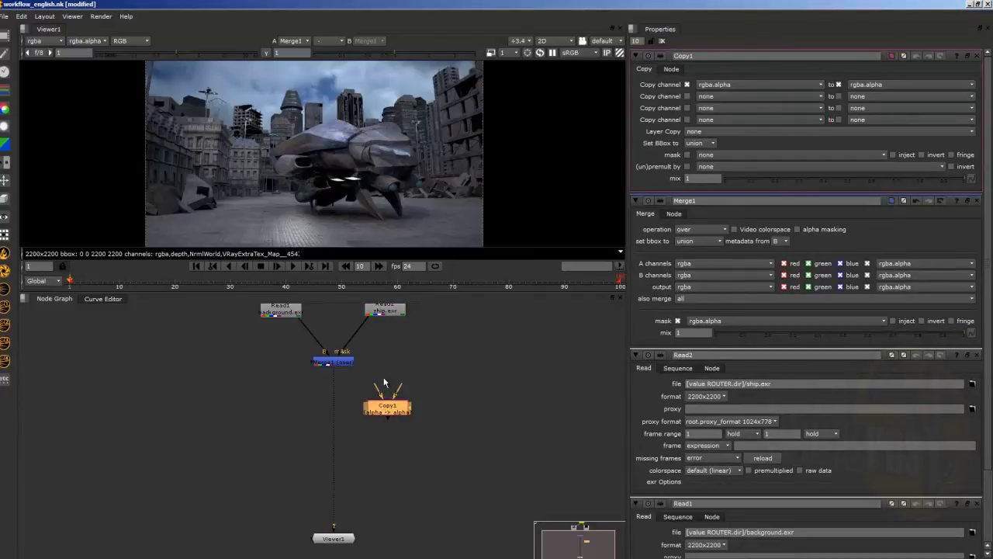
drag(379, 420, 368, 442)
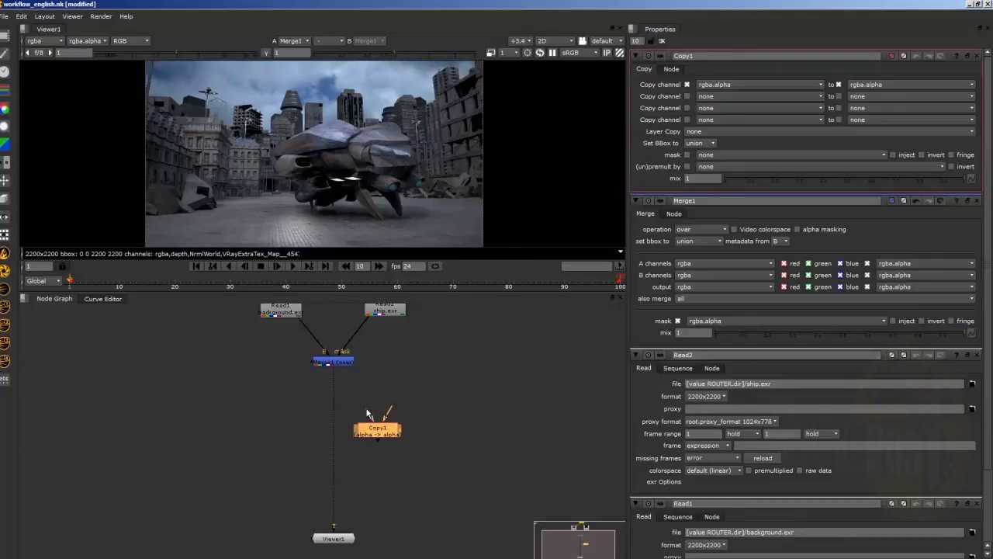
drag(365, 408, 335, 362)
drag(376, 433, 313, 415)
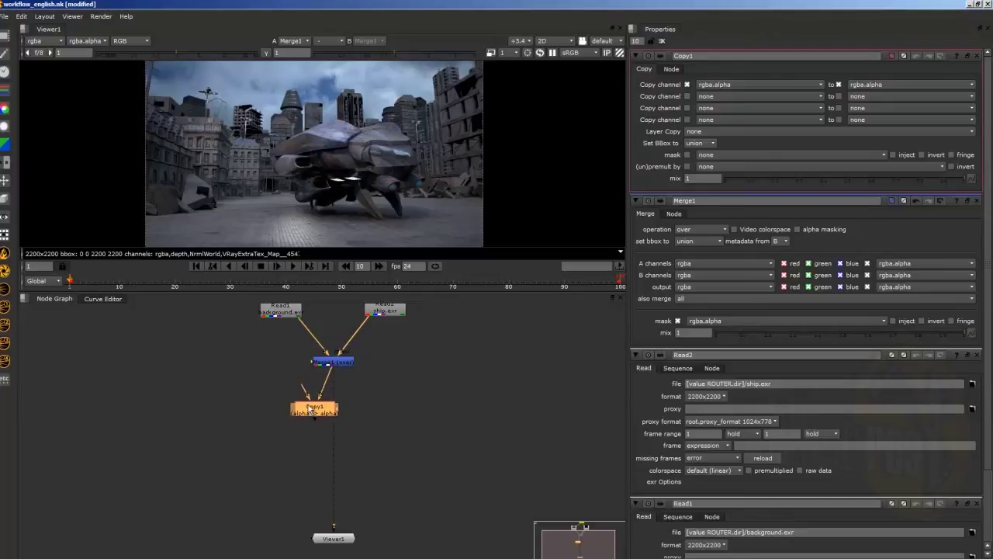
mouse_move(305, 404)
mouse_down()
mouse_move(302, 415)
mouse_move(281, 383)
mouse_up()
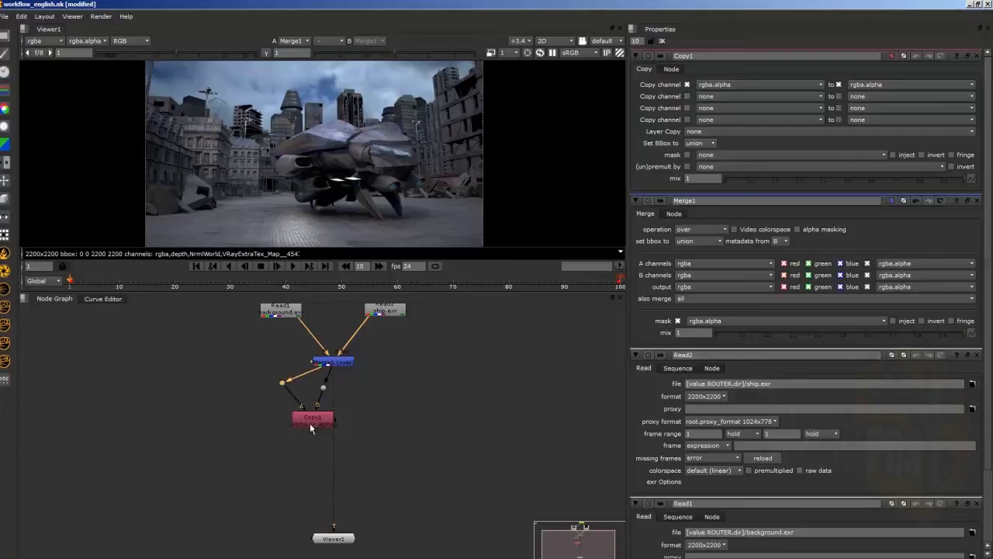
Set the Copy node's first three source channels to VRayExtraTex_Map__454737_1 red, green and blue.
click(727, 87)
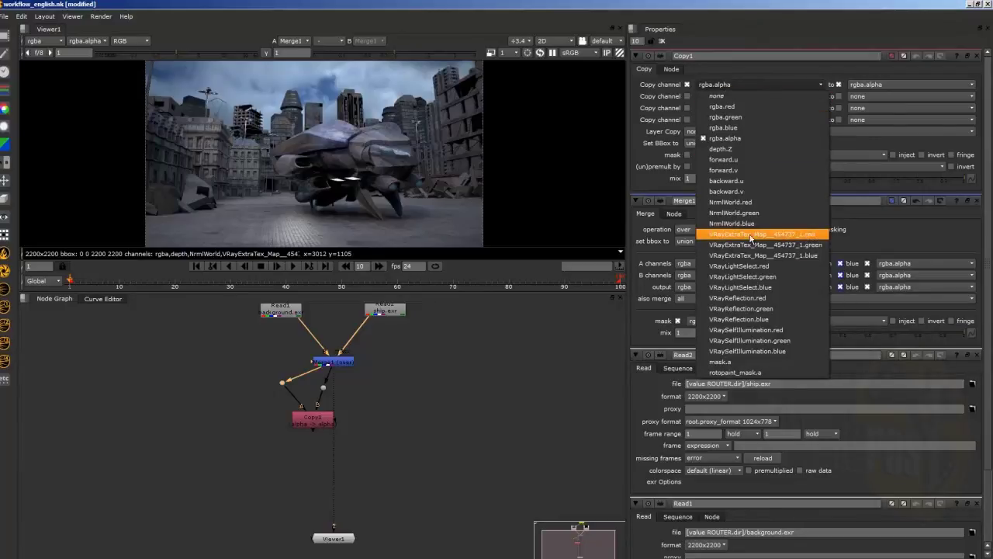
click(750, 235)
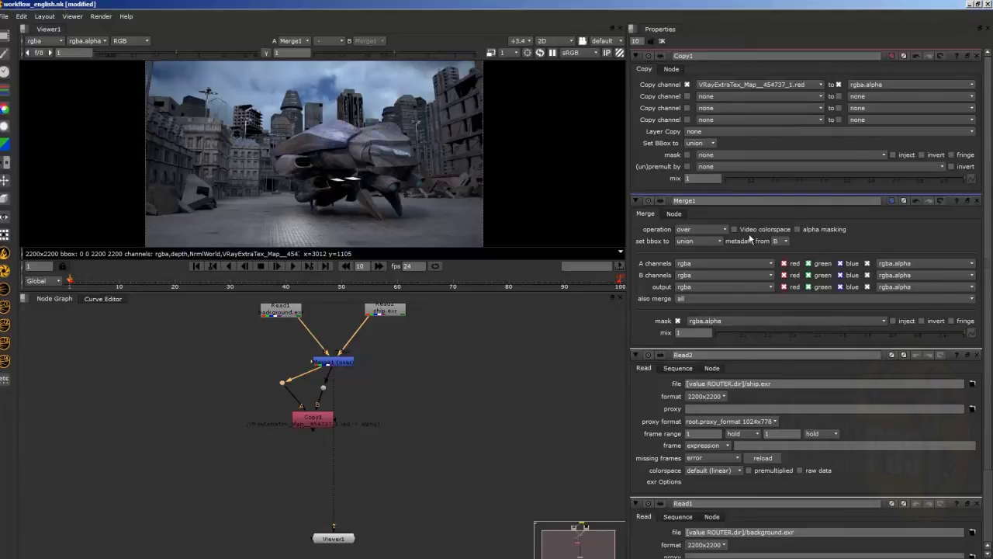
click(756, 97)
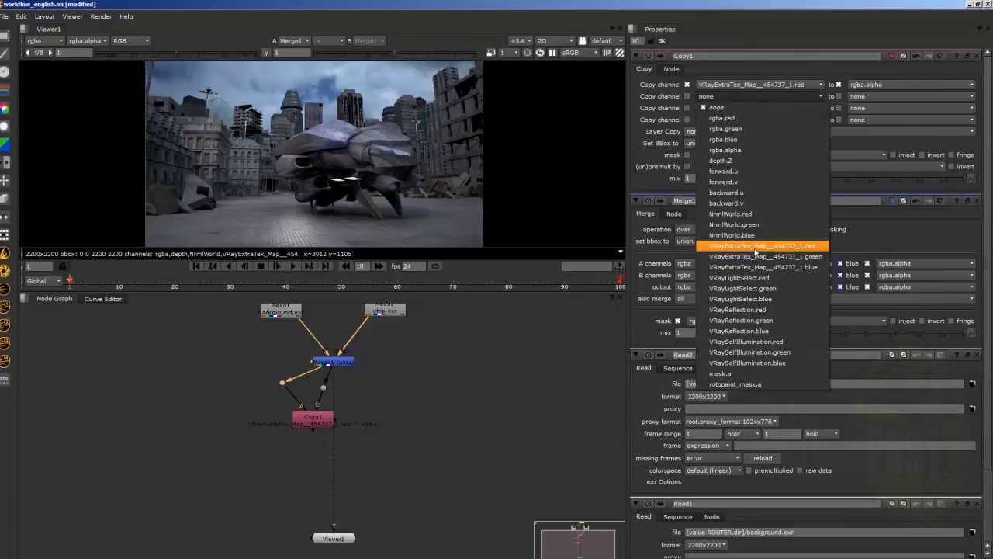
click(761, 256)
click(761, 108)
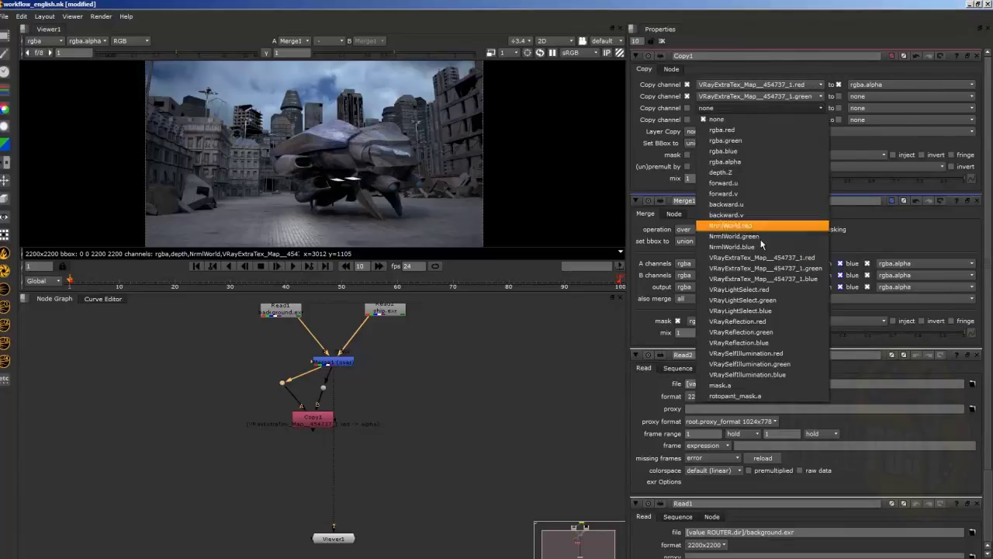
click(762, 278)
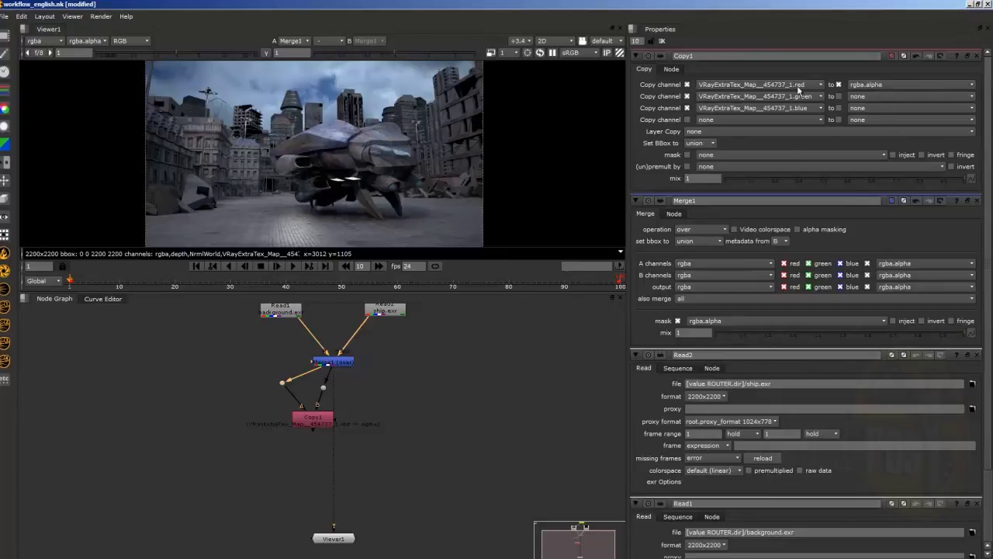
Create the channel AO.red in a new AO layer as the Copy node's first destination channel.
click(882, 85)
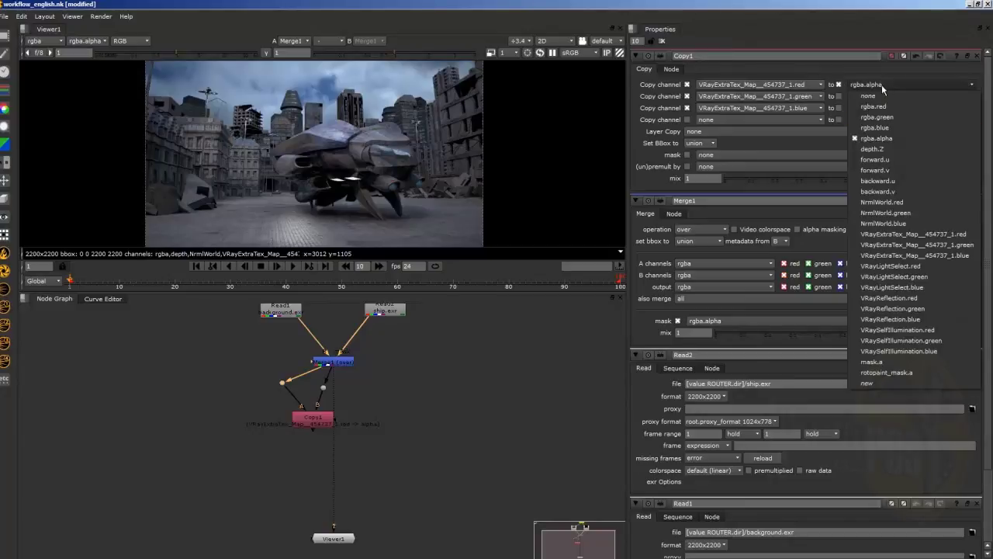
click(882, 385)
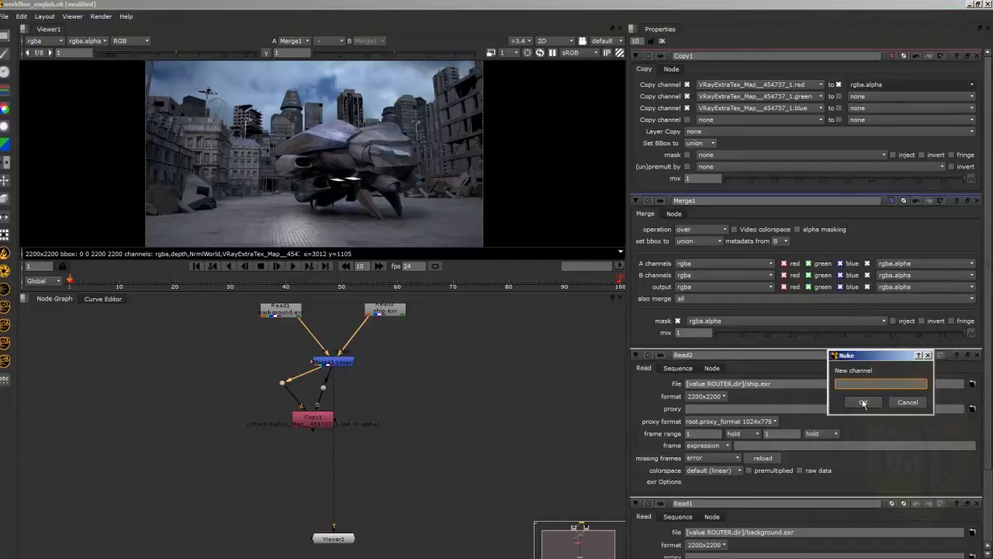
text(AO.red)
key(Return)
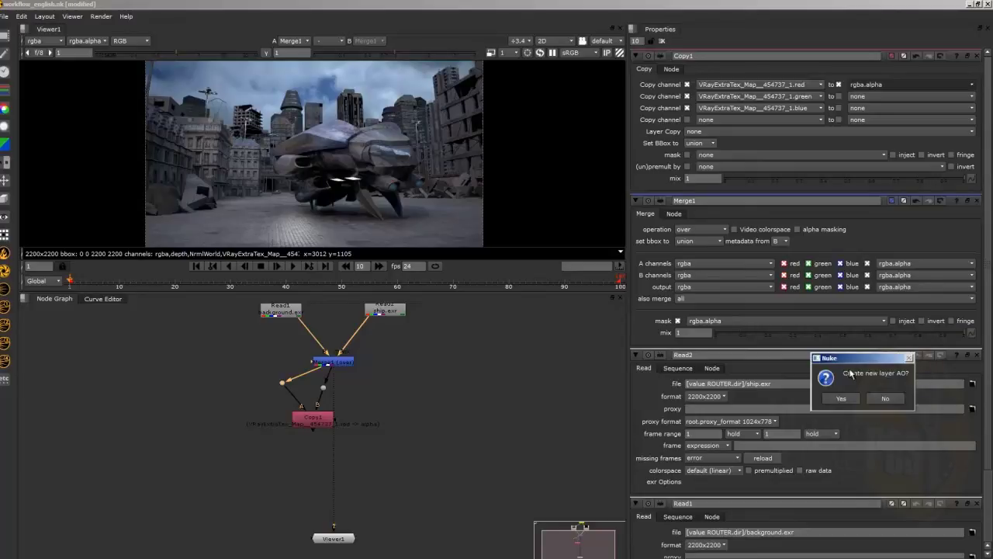
click(852, 399)
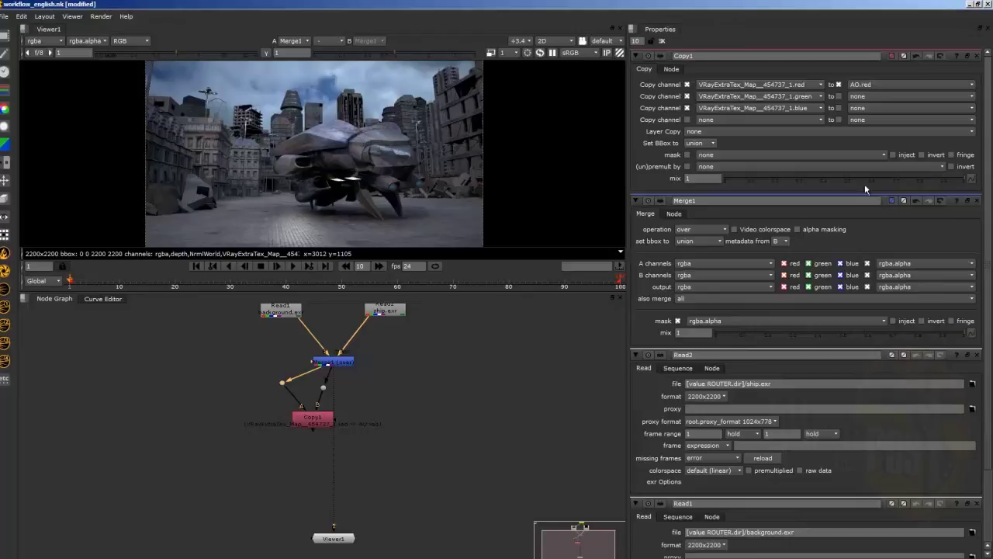
Create AO.green and AO.blue as the Copy node's second and third destination channels.
click(859, 96)
click(891, 405)
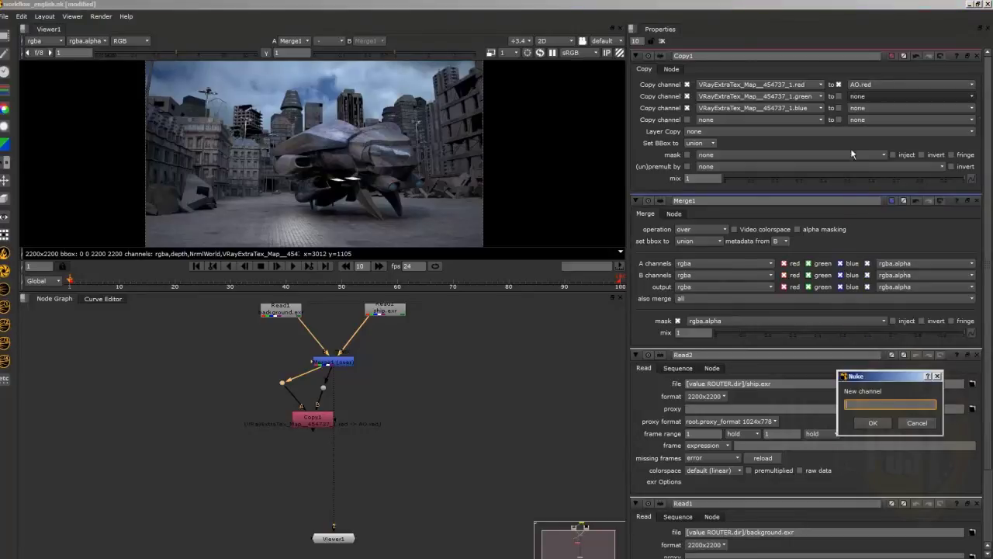
text(AO.green)
key(Return)
click(894, 111)
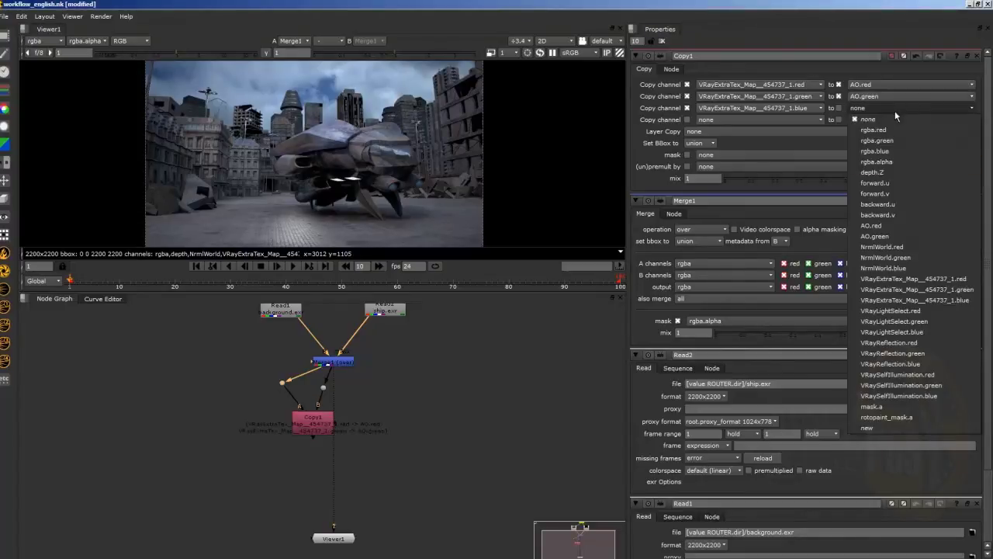
click(887, 481)
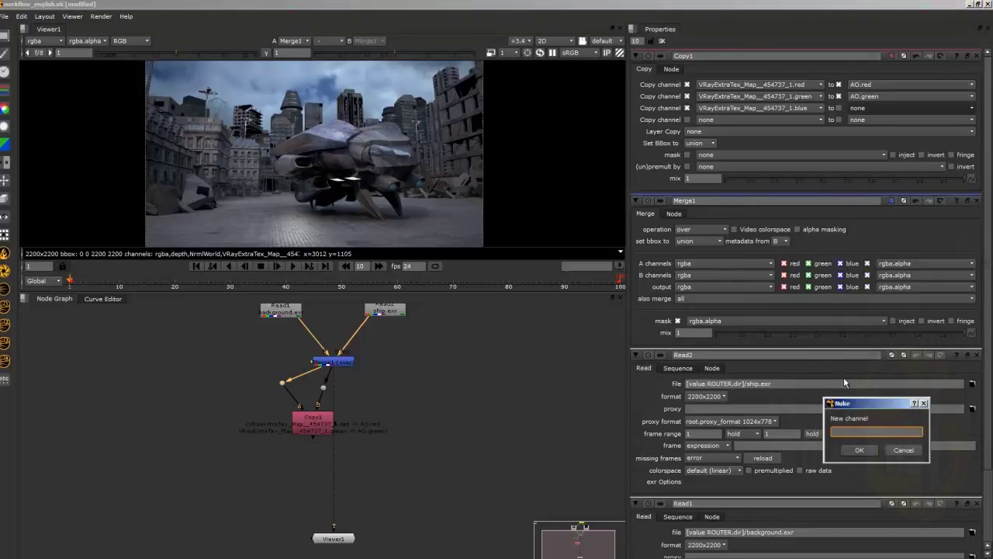
text(AO.blue)
click(855, 450)
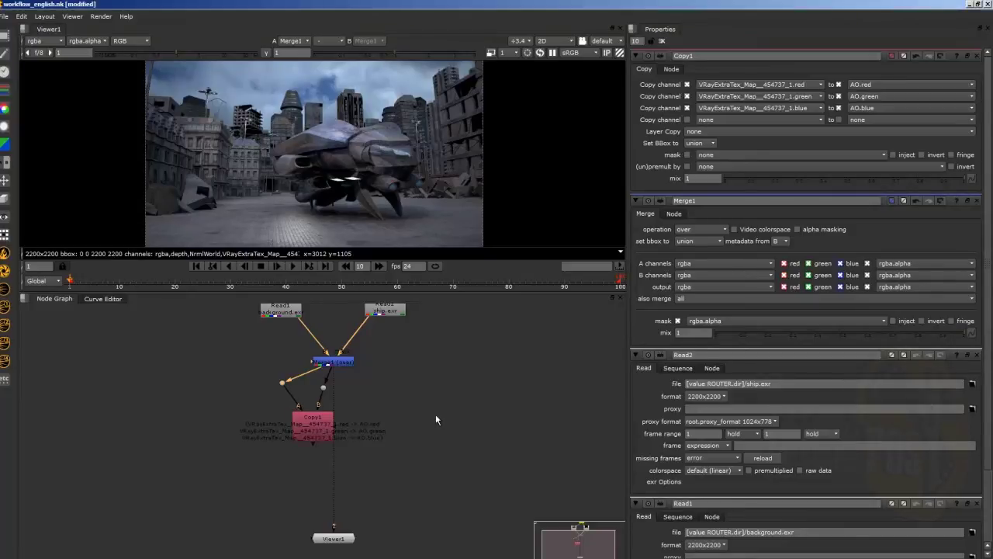
View the Copy node's output, check its AO layer in the viewer and switch back to rgba.
click(312, 423)
key(1)
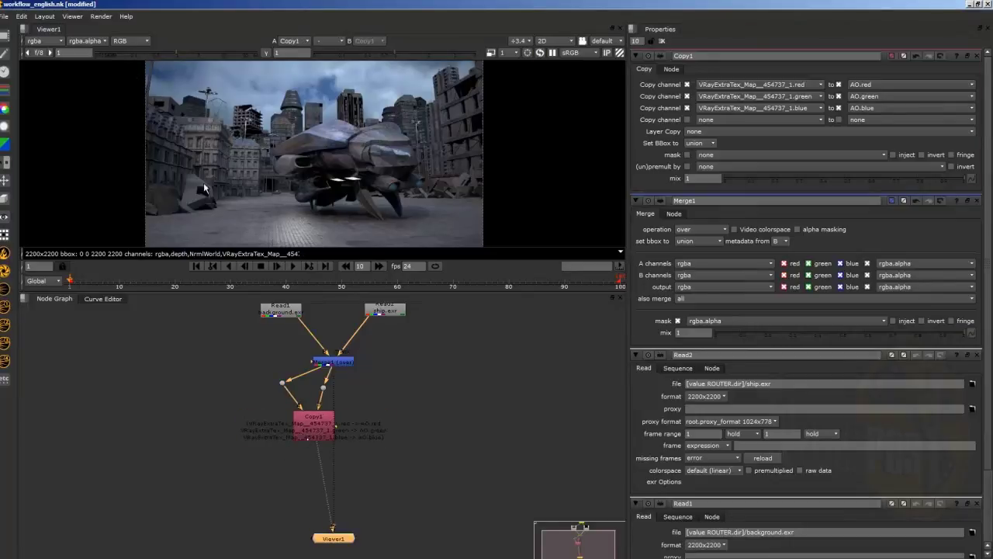
click(34, 40)
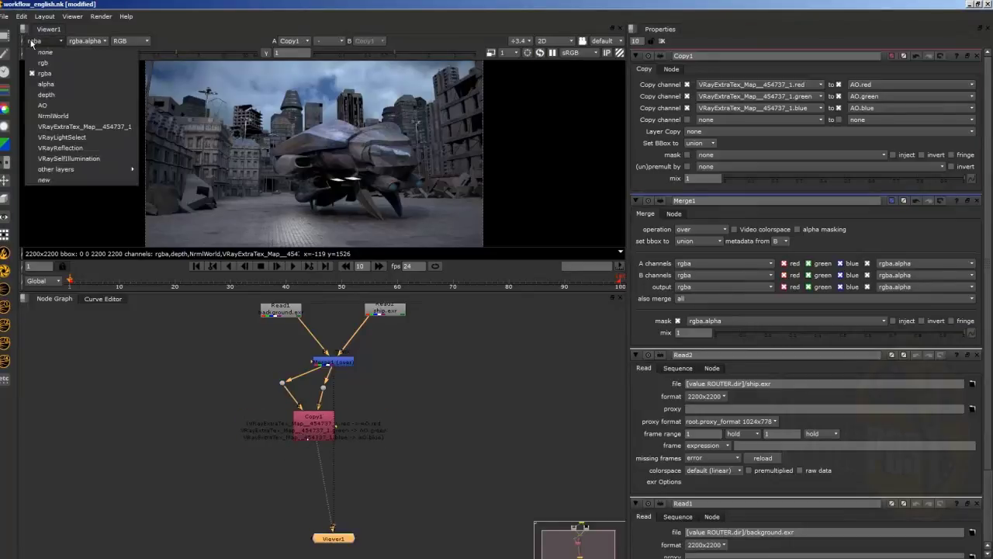
click(43, 105)
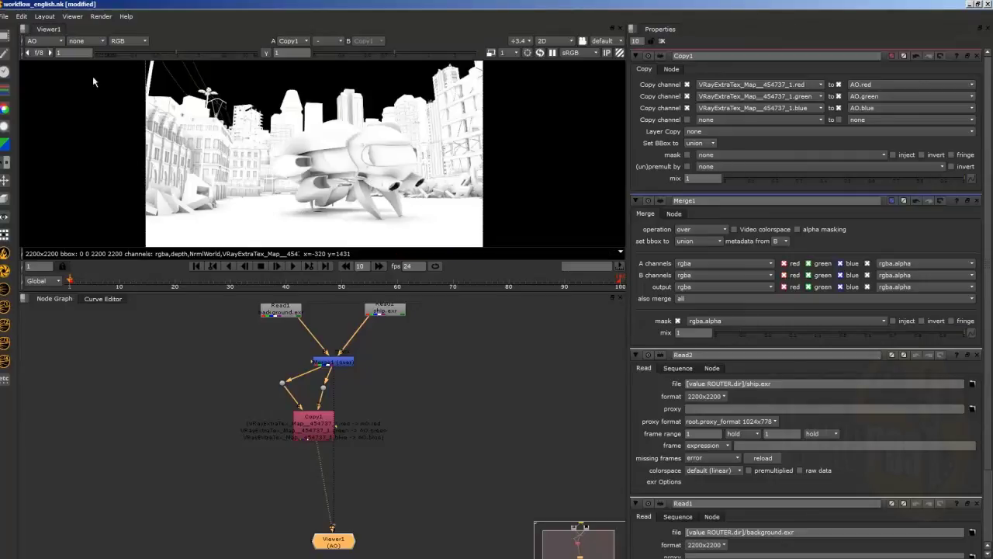
click(44, 40)
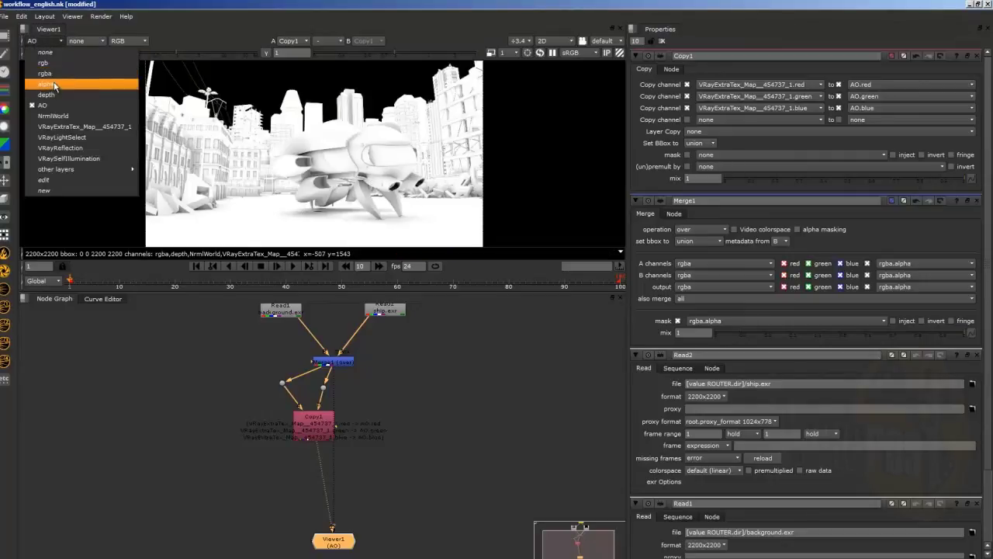
click(45, 73)
Shift the Copy node aside and add a second Copy node below it, with both inputs connected to it through dots.
drag(316, 422, 291, 420)
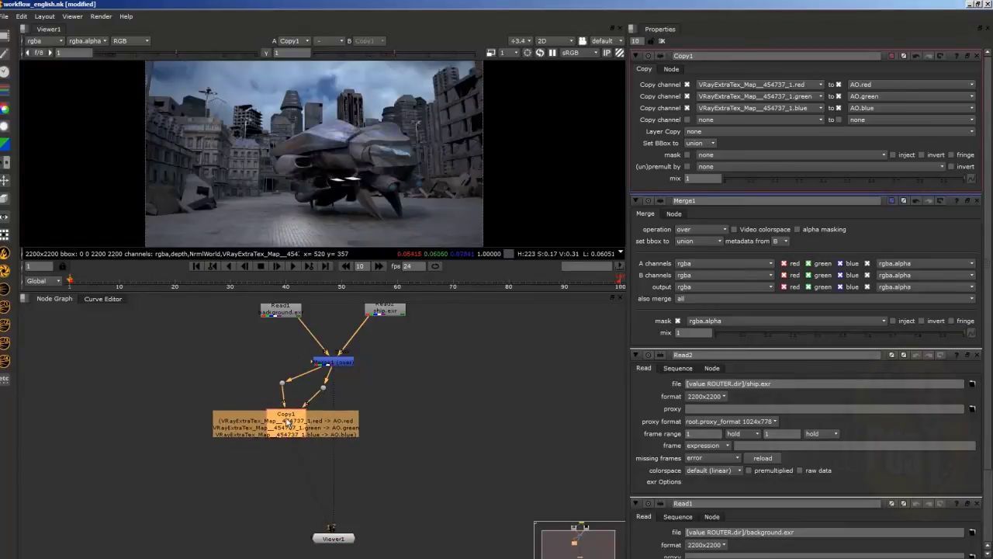
key(k)
drag(339, 433, 295, 481)
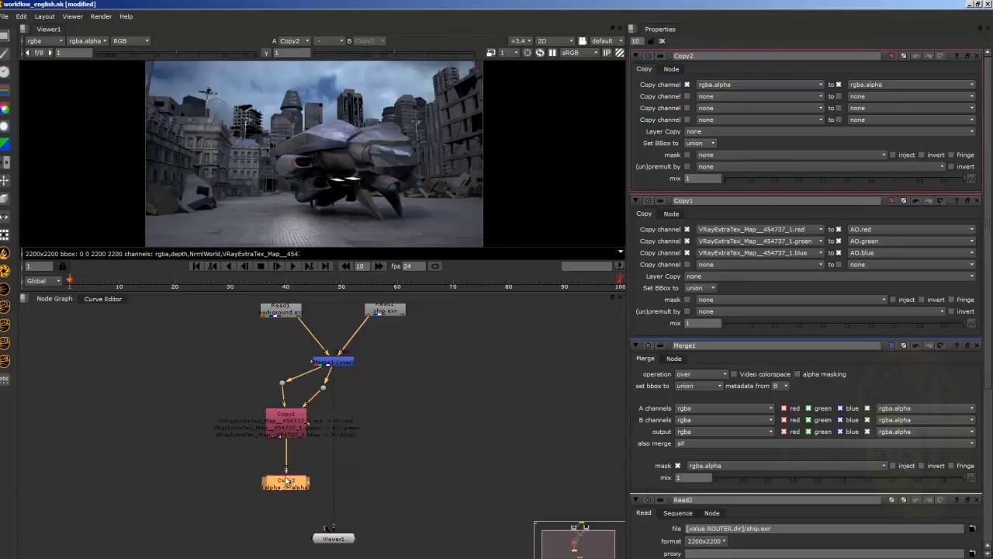
click(262, 480)
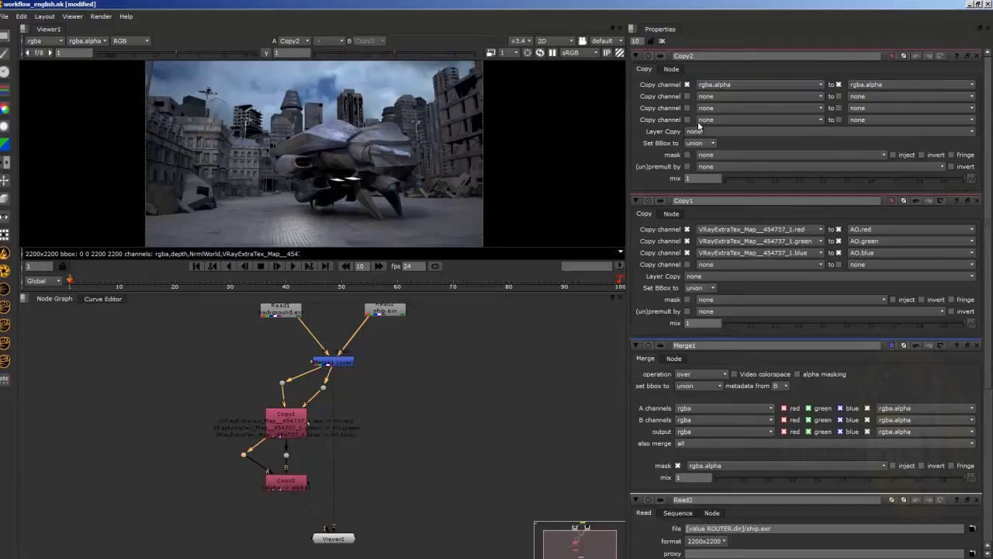
Set the second Copy node's first three source channels to NrmlWorld red, green and blue.
click(763, 85)
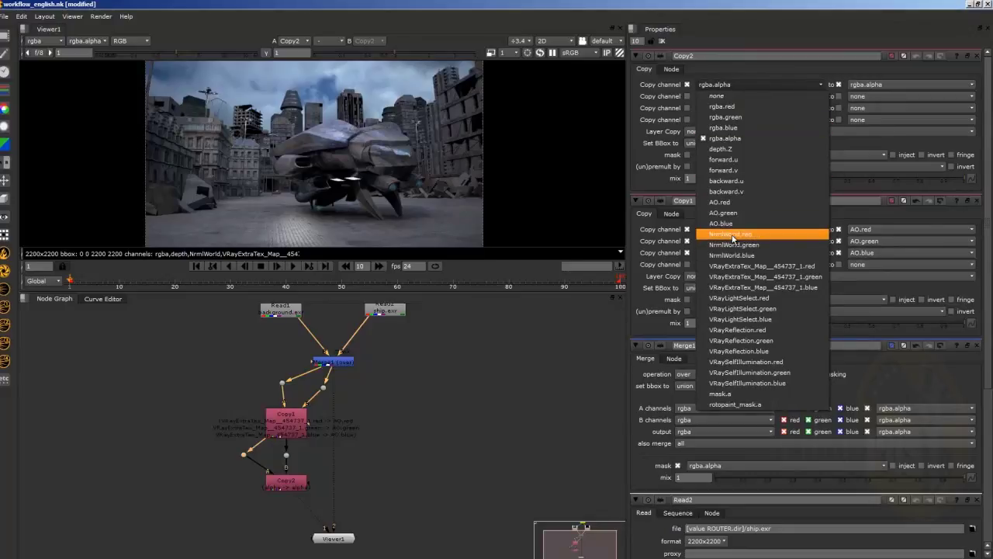
click(732, 234)
click(732, 96)
click(733, 256)
click(748, 100)
click(748, 100)
click(747, 109)
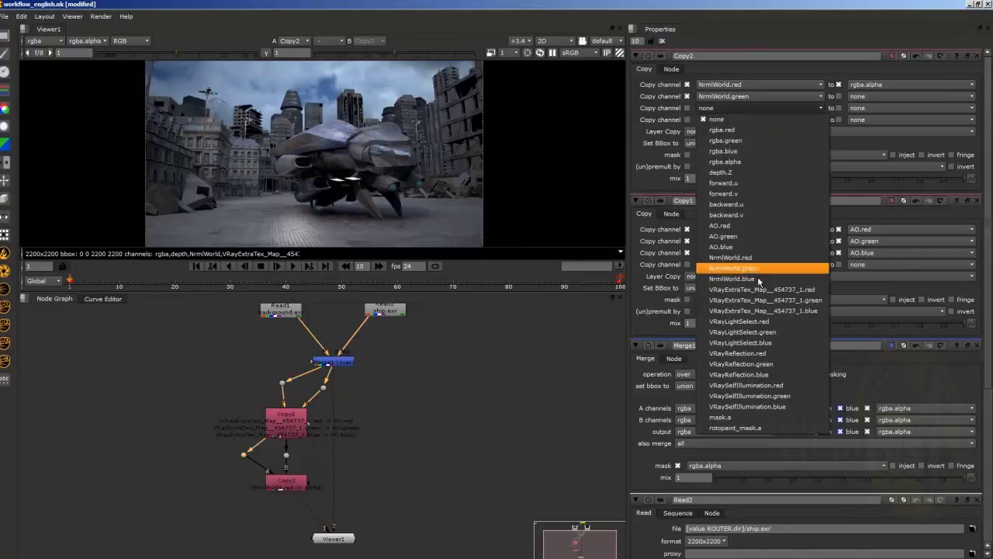
click(757, 288)
click(753, 108)
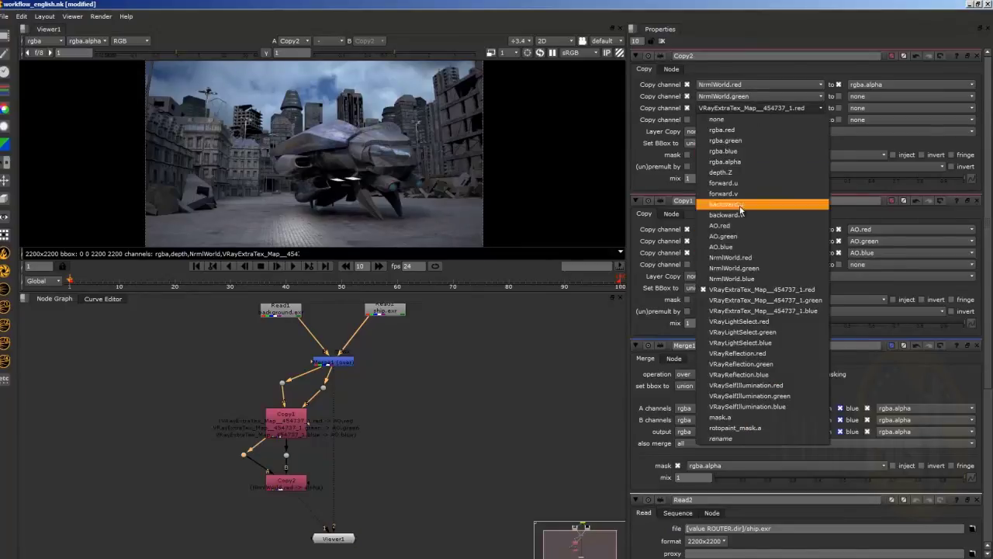
click(742, 281)
Create the channel wN.red in a new wN layer as the second Copy node's first destination channel.
click(876, 84)
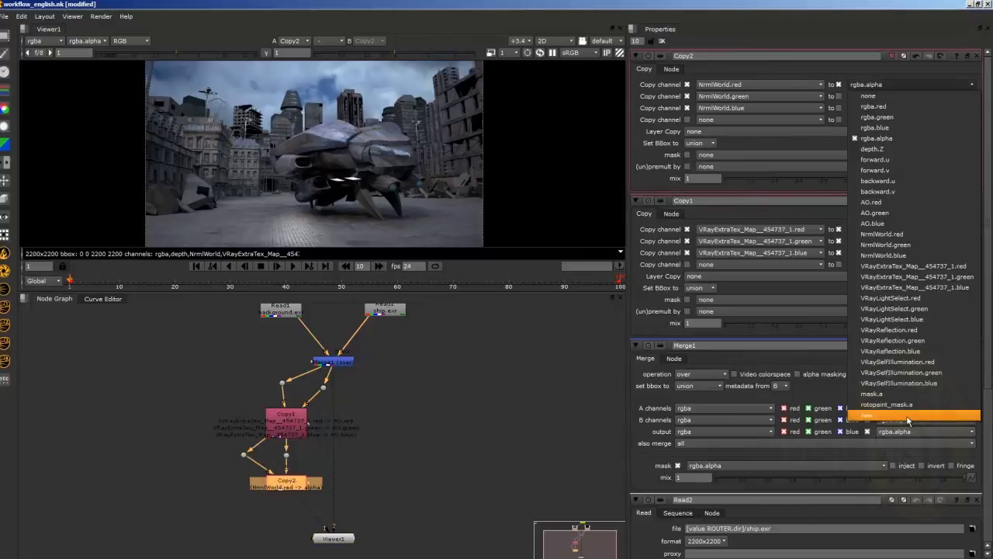
click(908, 415)
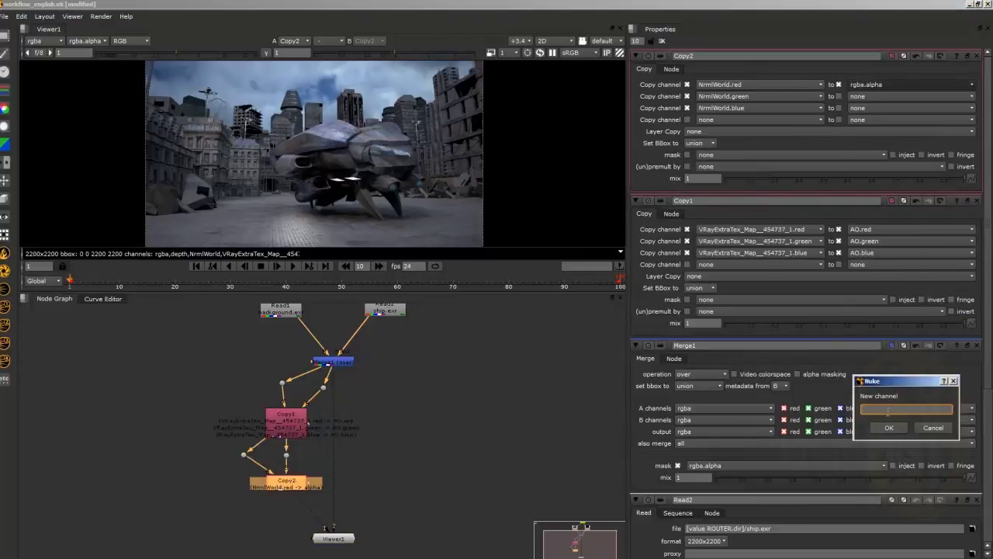
text(wN.red)
key(Return)
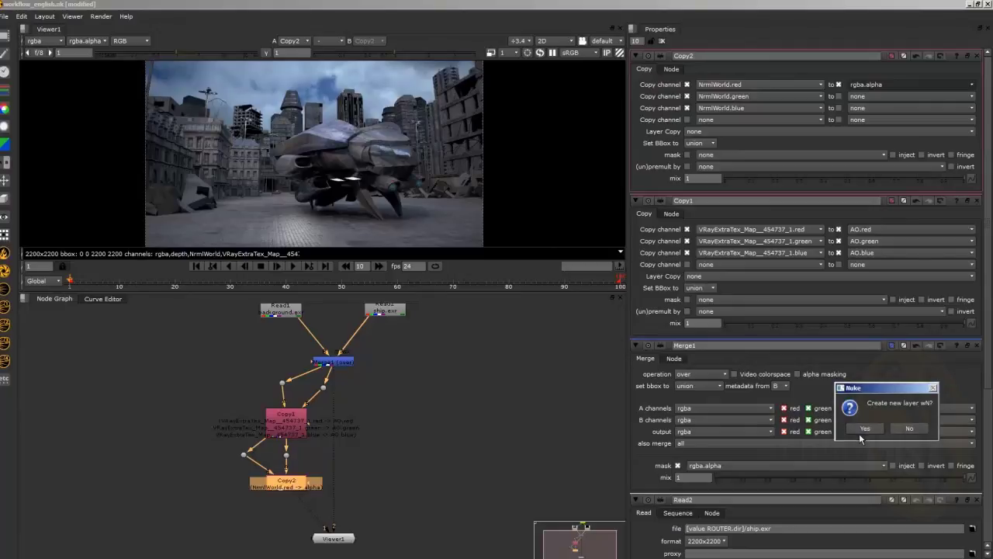
click(866, 428)
Create wN.green and wN.blue as the second Copy node's second and third destination channels.
click(863, 96)
click(867, 437)
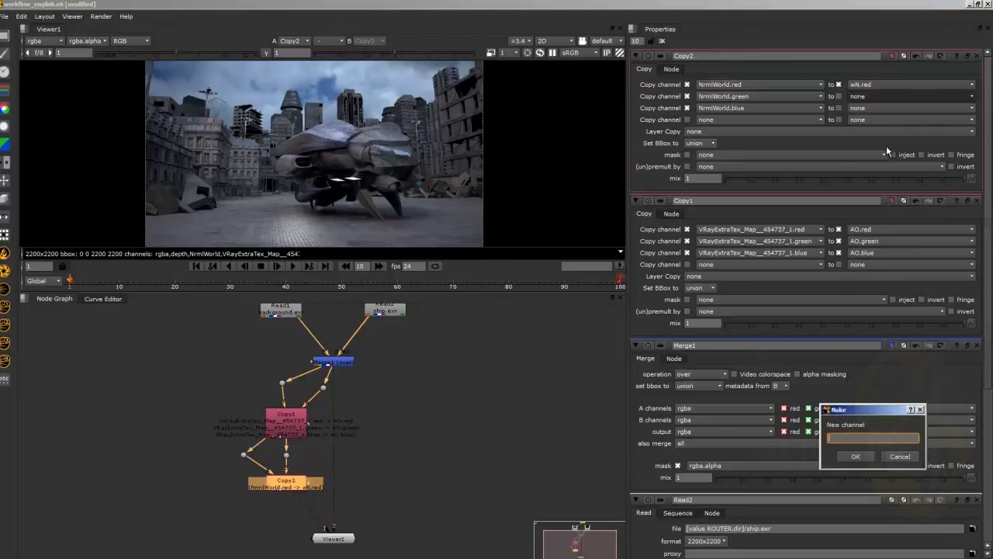
text(wN.green)
key(Return)
click(869, 109)
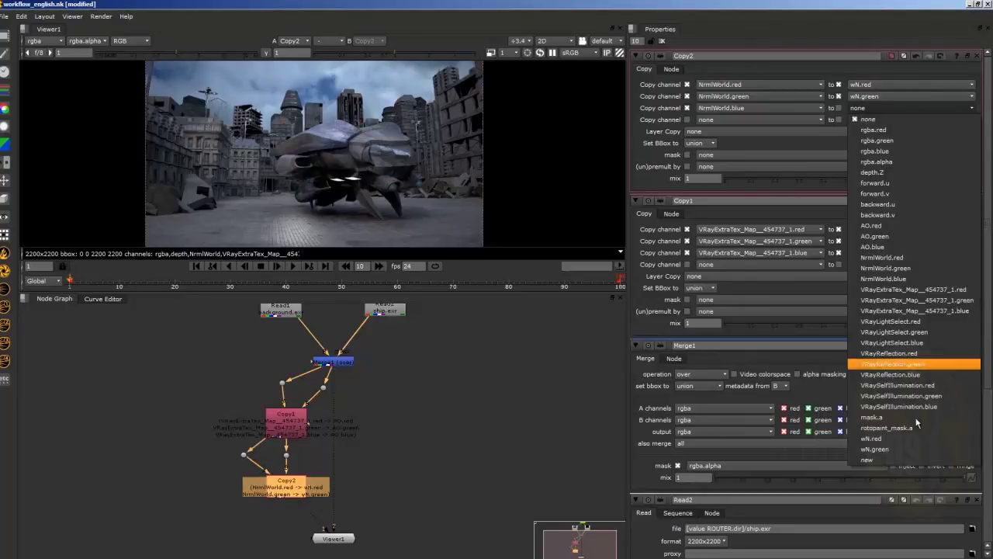
click(911, 463)
text(wN.blue)
key(Return)
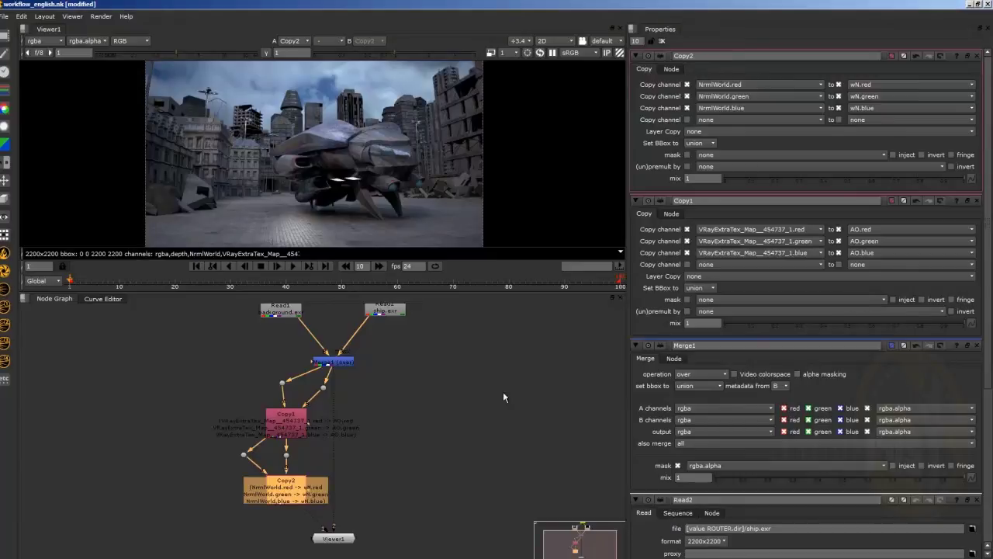
Tidy the two Copy nodes and their connecting dots into a compact, symmetrical arrangement below the Merge node.
mouse_move(287, 423)
mouse_down()
mouse_move(277, 419)
mouse_move(293, 416)
mouse_up()
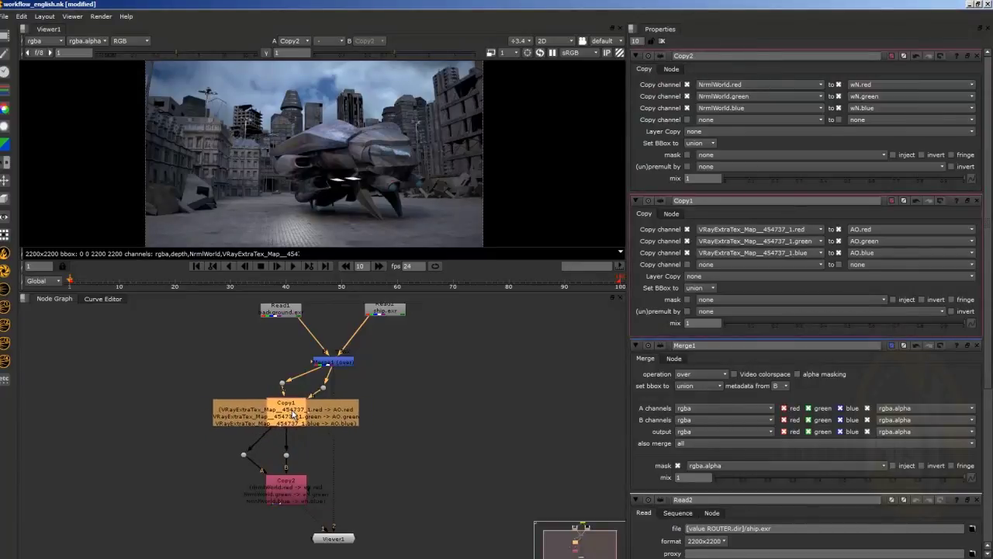
drag(286, 457, 311, 443)
drag(244, 455, 255, 440)
drag(281, 495, 274, 479)
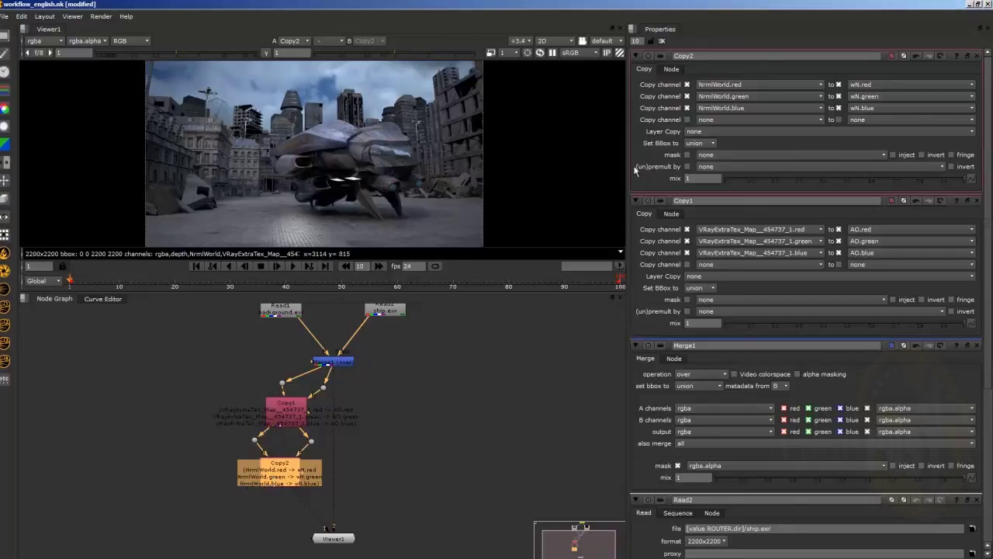
Copy depth.Z into a new Z.z channel with the second Copy node, creating the Z layer, and check the viewer's layer list.
click(724, 121)
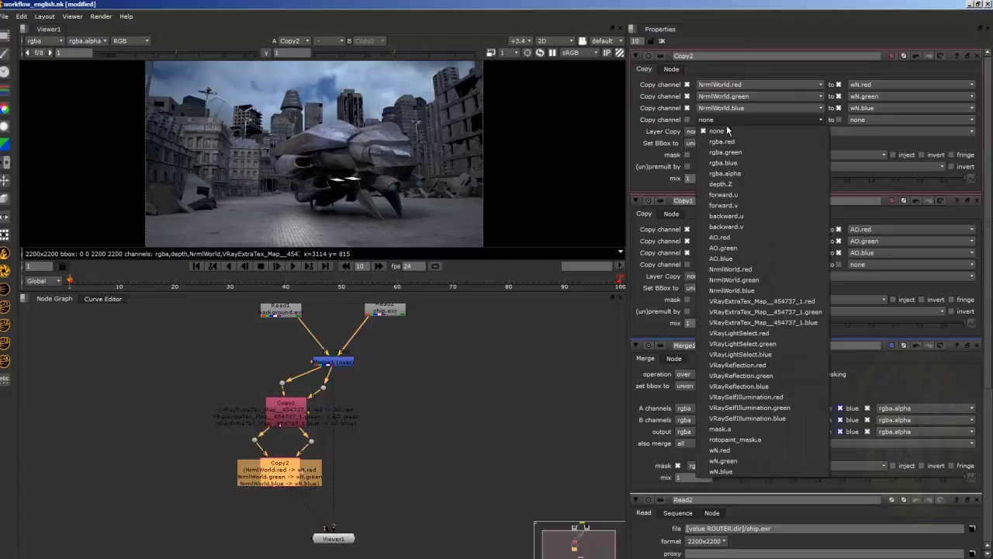
click(727, 185)
click(867, 121)
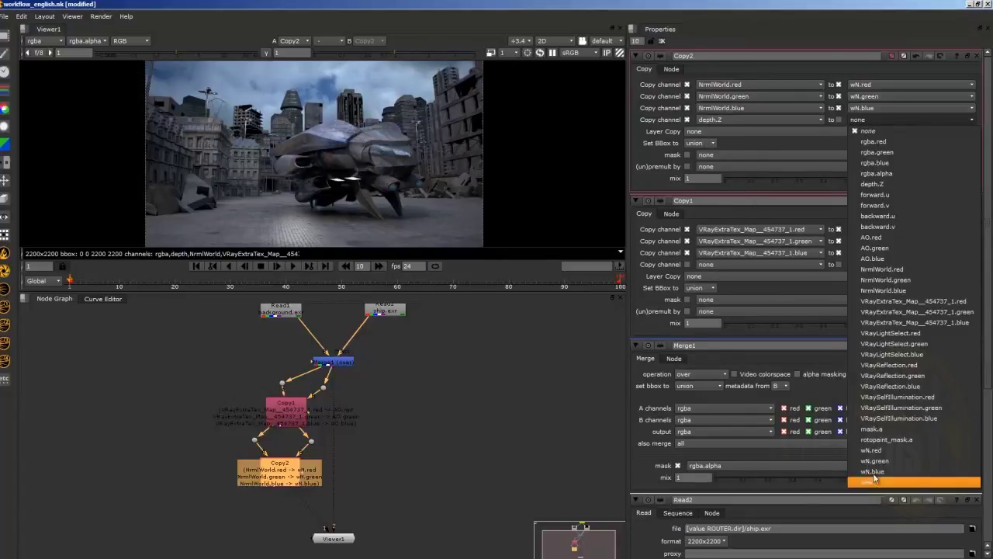
click(866, 477)
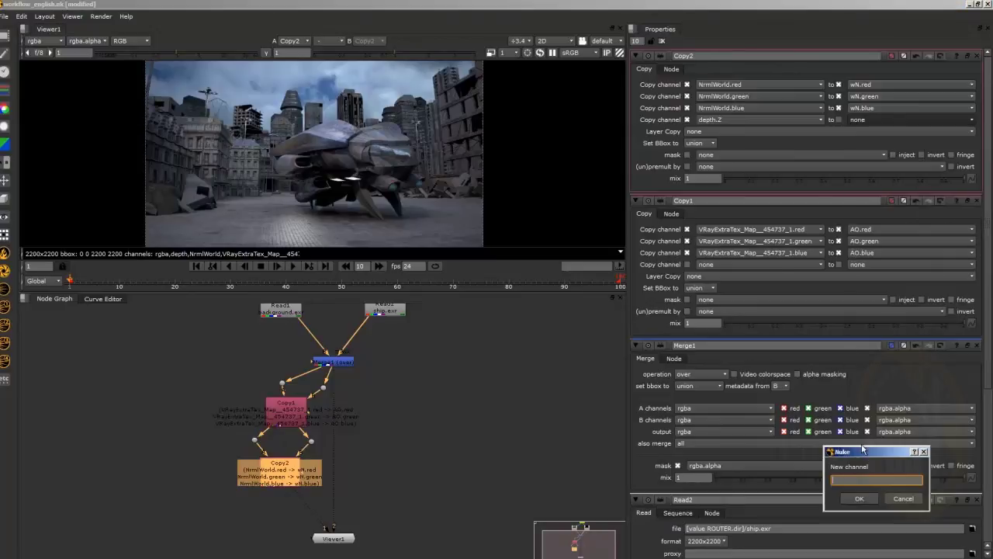
text(z)
key(Return)
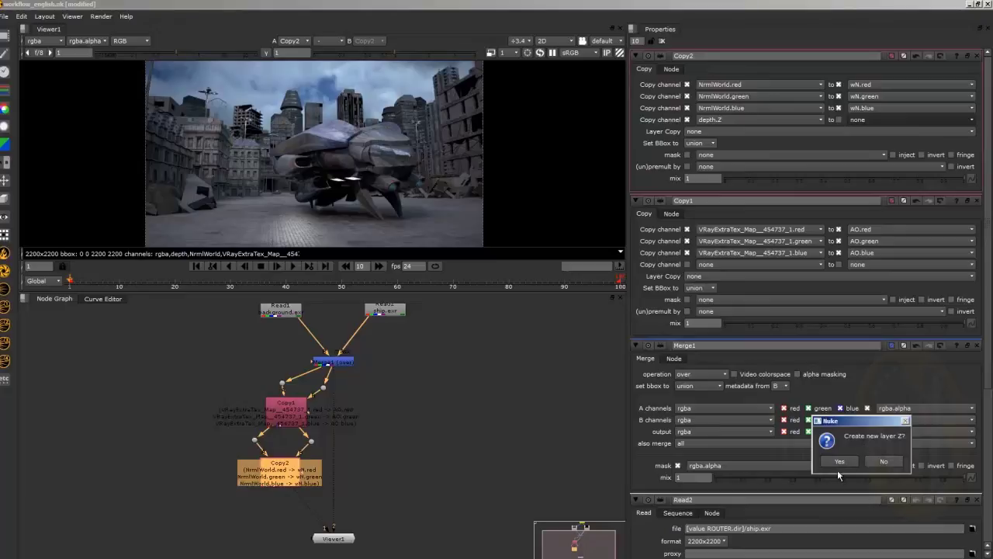
click(838, 461)
click(36, 41)
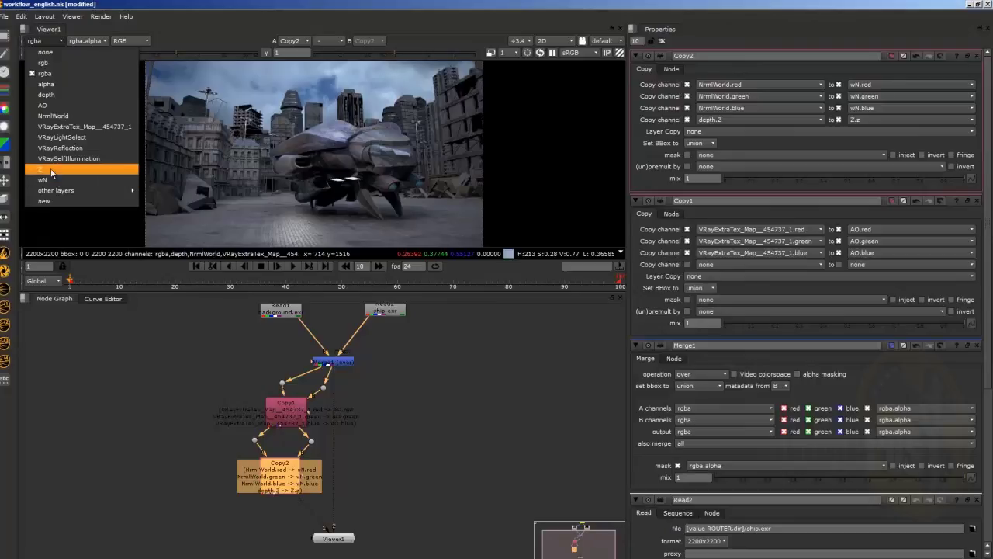
key(Escape)
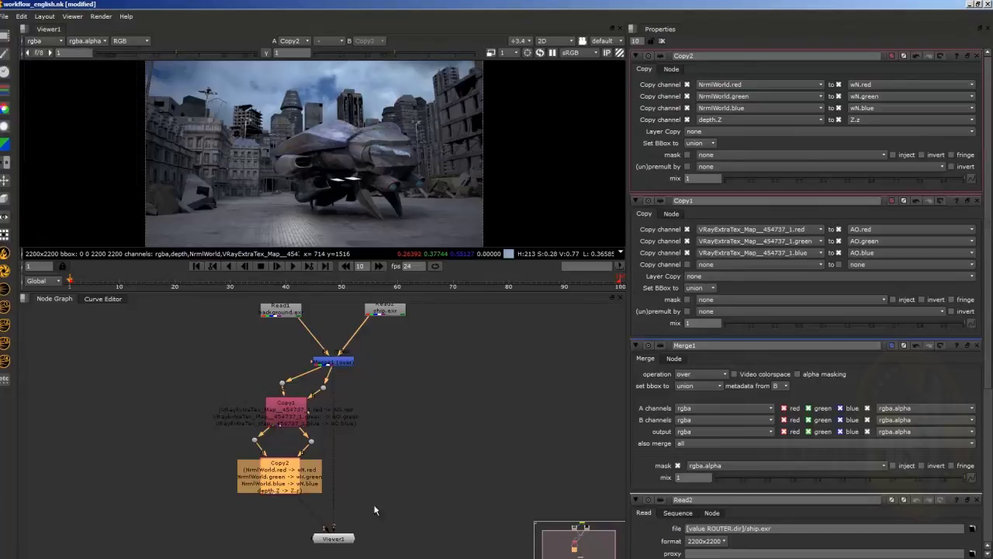
Move the Viewer node farther down to leave free space below the second Copy node.
middle_drag(367, 532, 313, 399)
drag(274, 413, 270, 458)
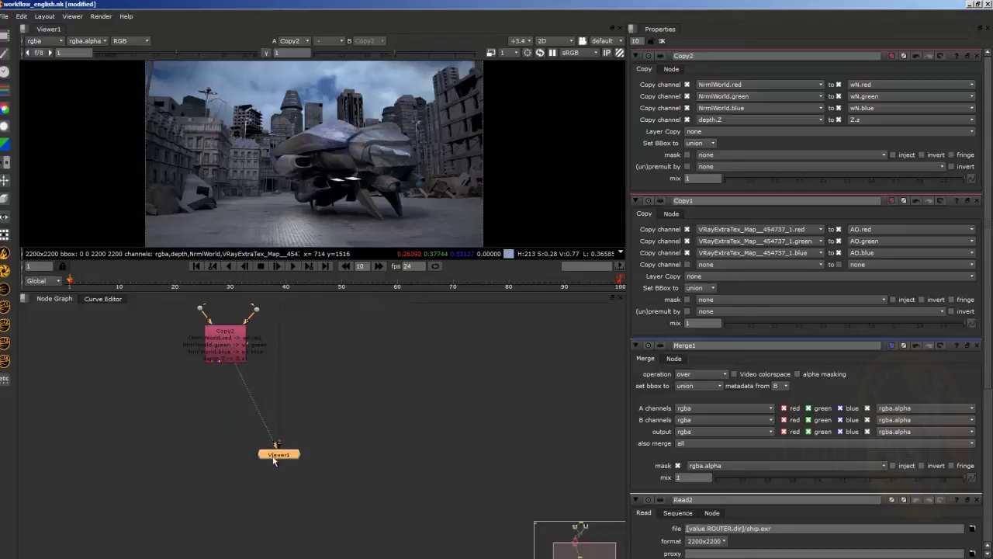
middle_drag(278, 383, 293, 485)
middle_drag(304, 552, 283, 425)
drag(283, 425, 275, 468)
middle_drag(271, 437, 307, 496)
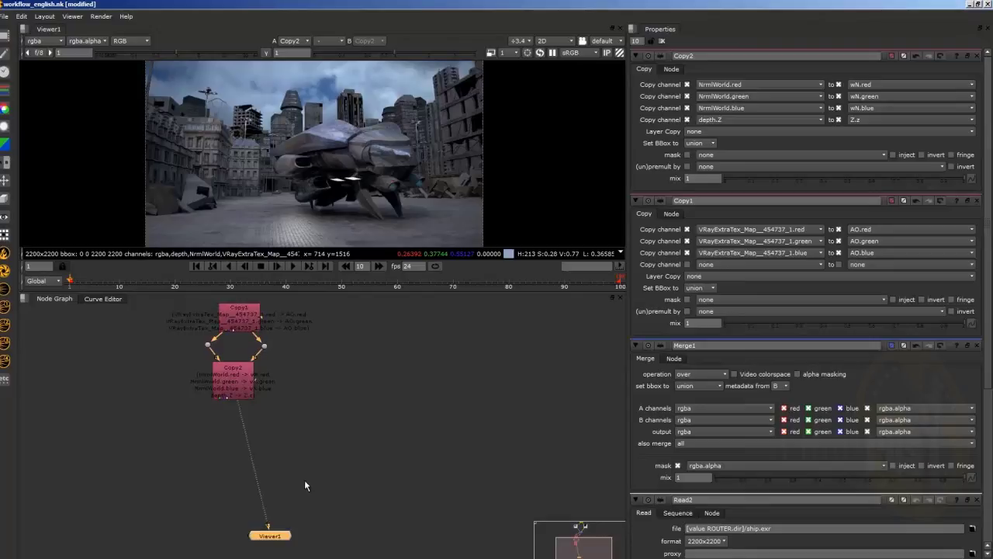
Display the VRayExtraTex_Map__454737_1 layer in the viewer and review the list of available layers.
click(48, 42)
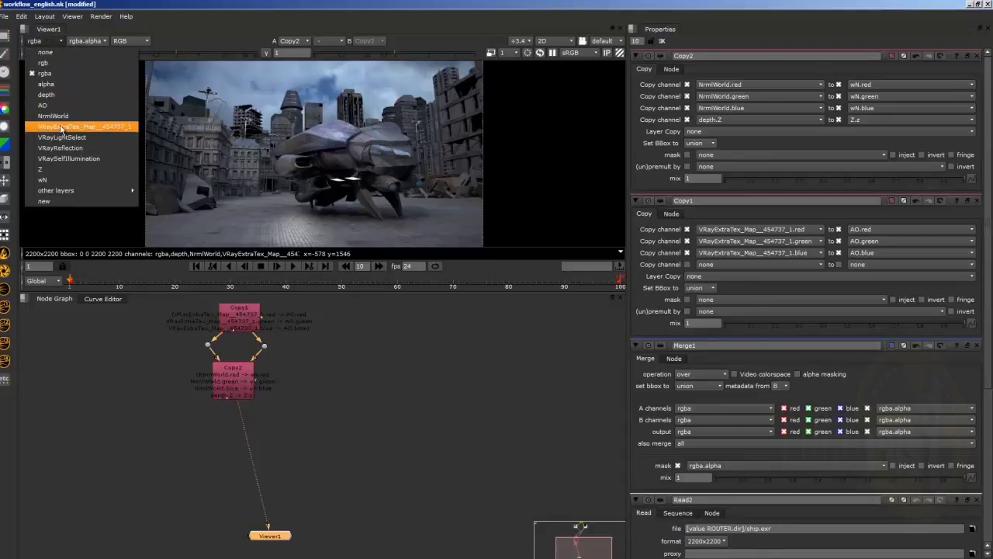
click(61, 126)
click(62, 42)
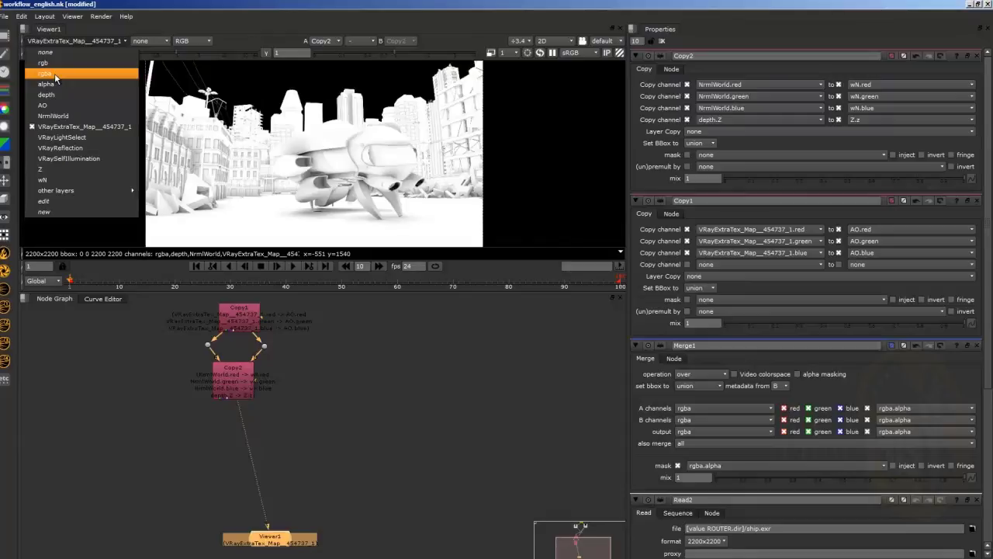
click(73, 209)
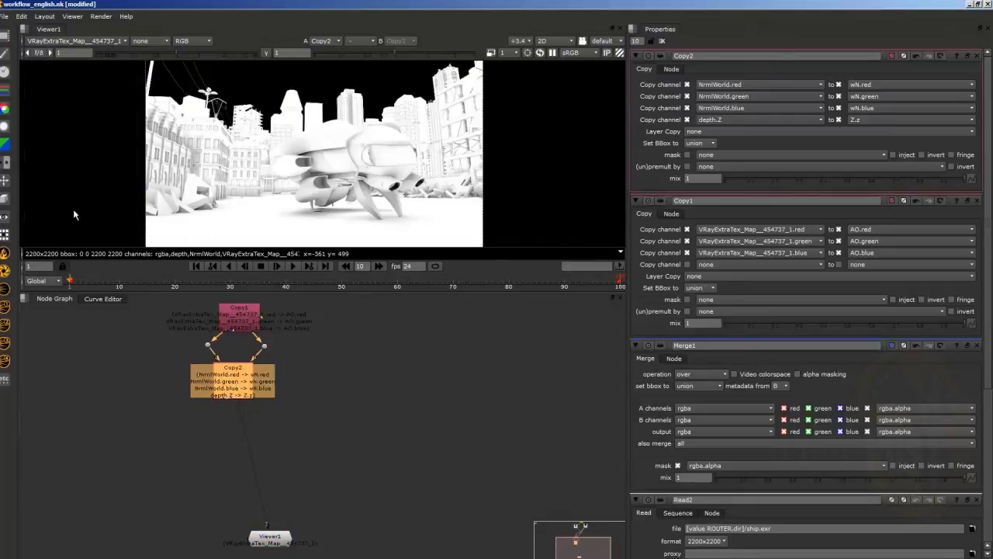
Add a Remove node after the second Copy node and place it slightly below.
click(6, 91)
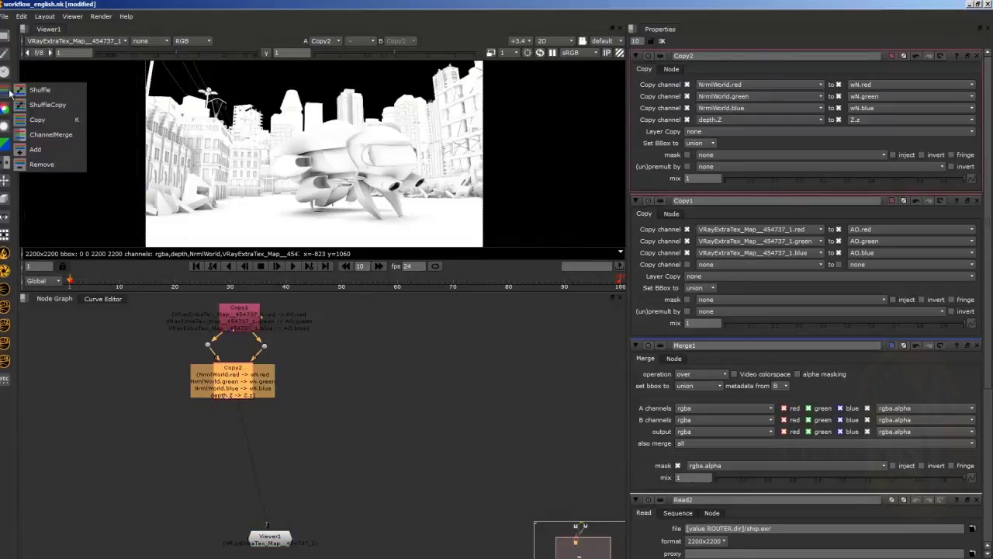
click(232, 452)
click(230, 383)
key(Tab)
text(remo)
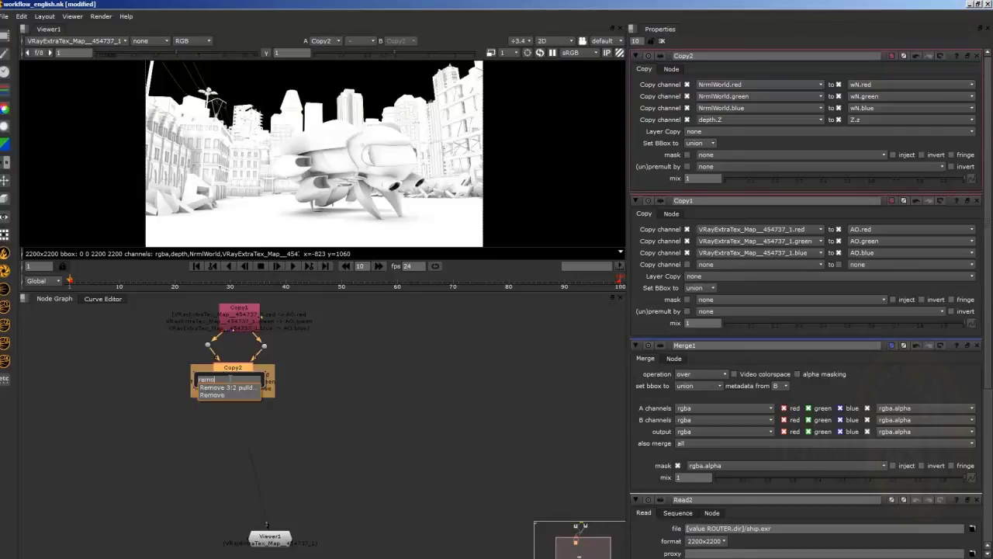
text(ve)
key(Return)
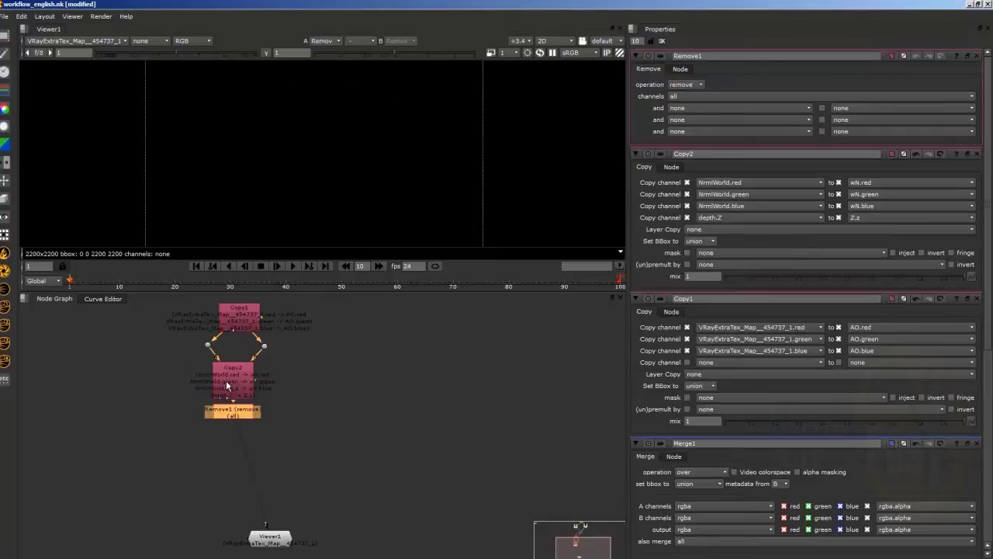
drag(231, 440, 230, 428)
Set the Remove node to remove the VRayExtraTex_Map__454737_1, NrmlWorld and depth layers instead of all channels.
click(697, 95)
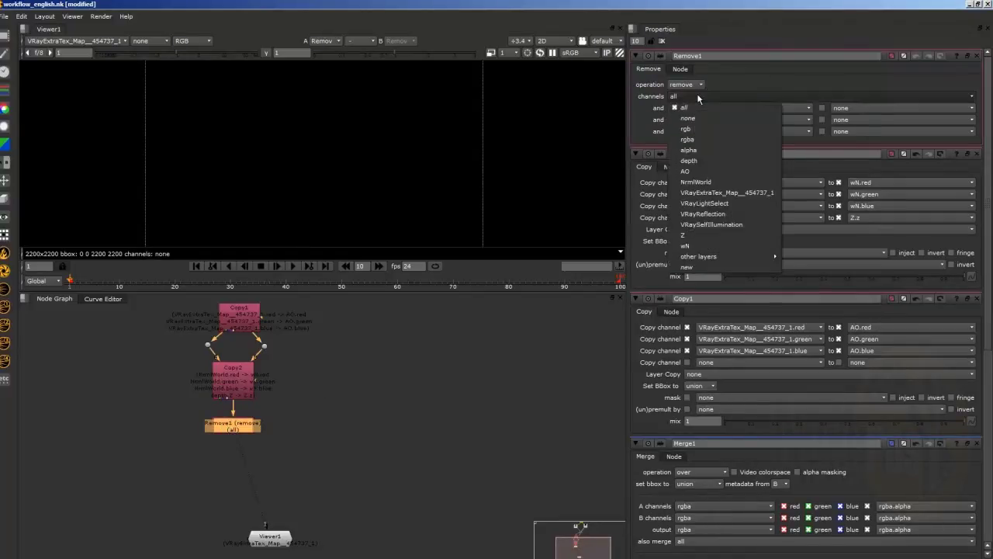
click(696, 119)
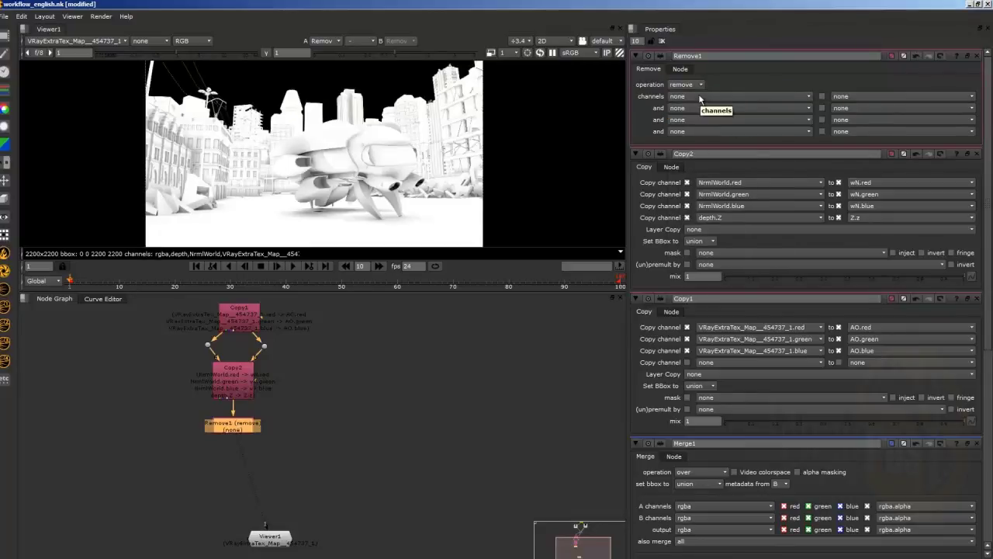
click(698, 94)
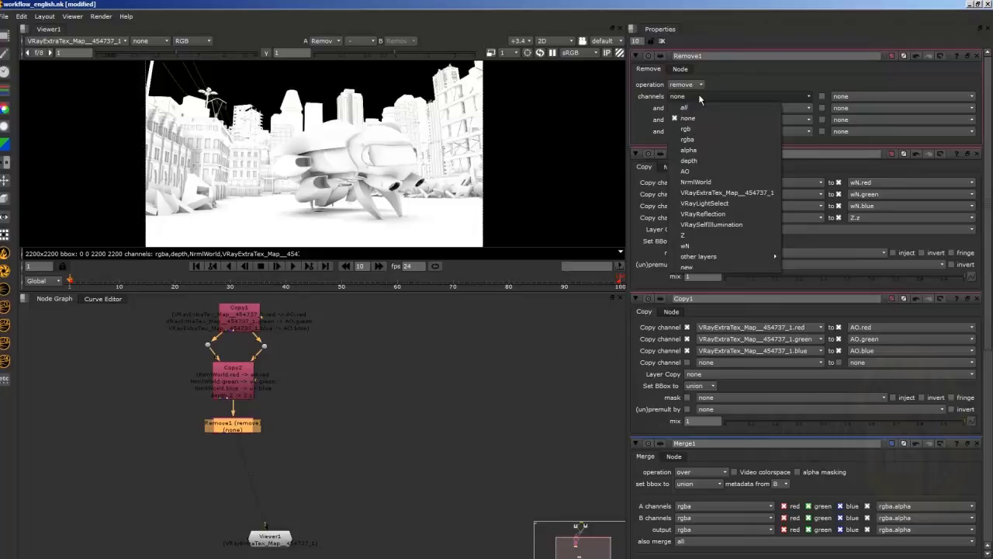
click(707, 193)
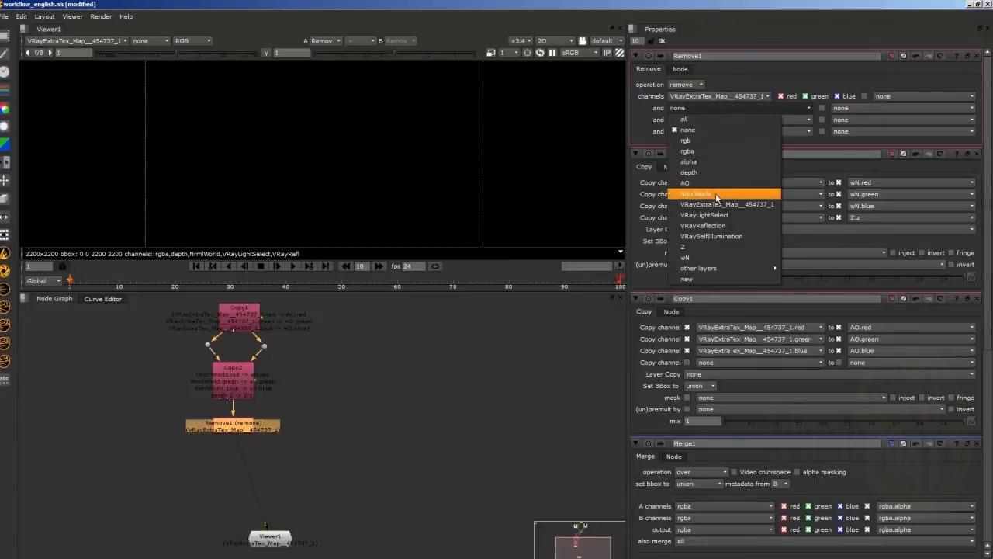
click(696, 194)
click(697, 121)
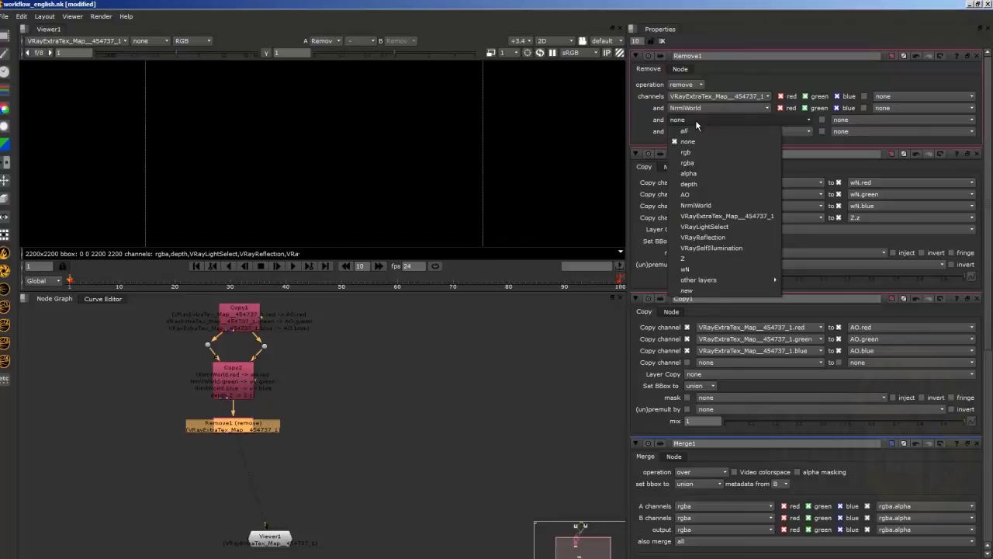
click(696, 184)
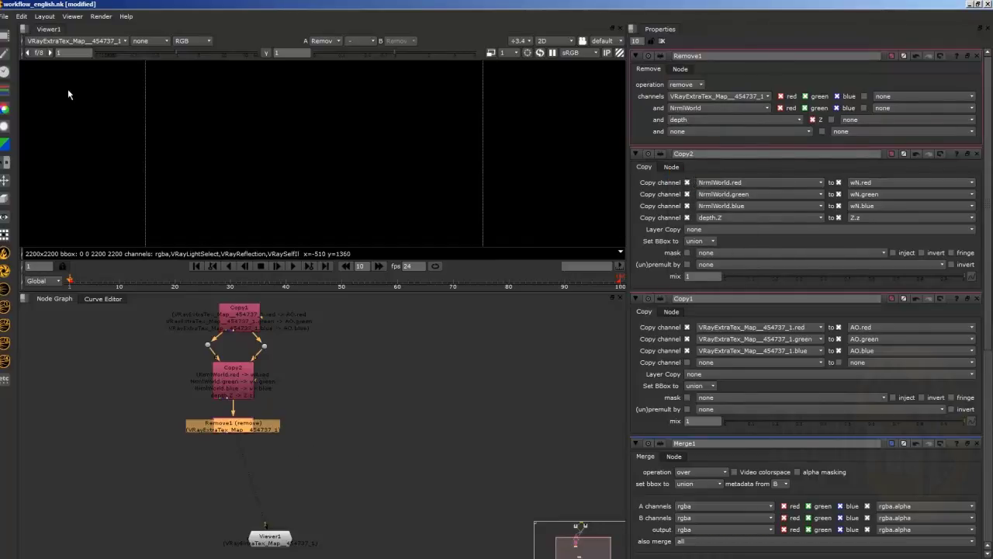
Examine the remaining layers in the viewer one by one, from rgba, alpha and AO through the VRay passes to Z and wN.
click(65, 40)
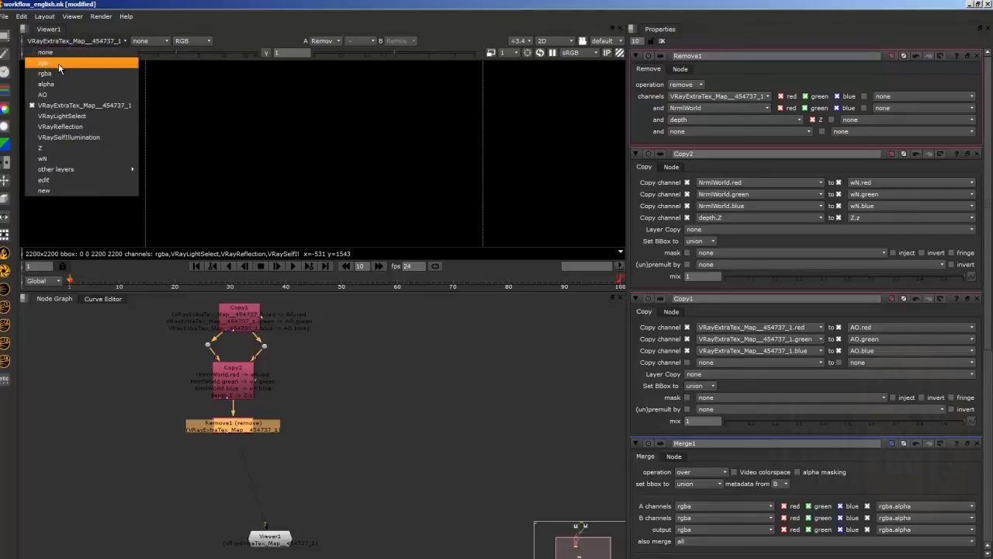
click(55, 72)
click(48, 40)
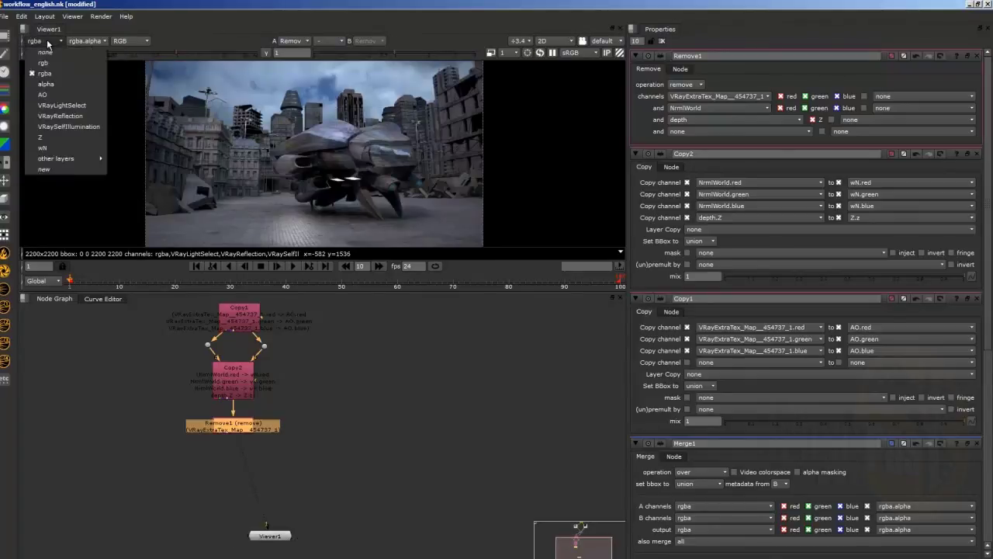
click(45, 84)
click(46, 41)
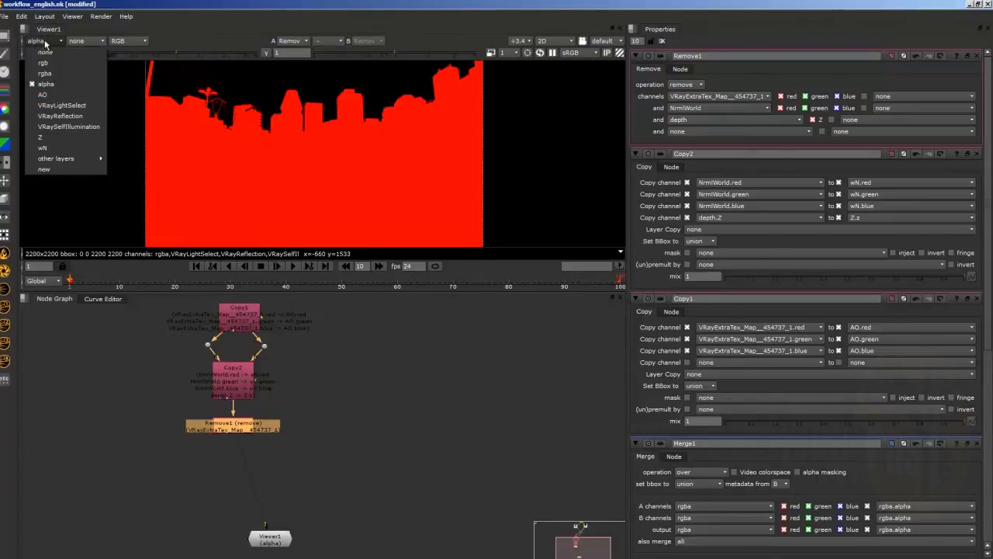
click(43, 94)
click(46, 41)
click(61, 105)
click(53, 40)
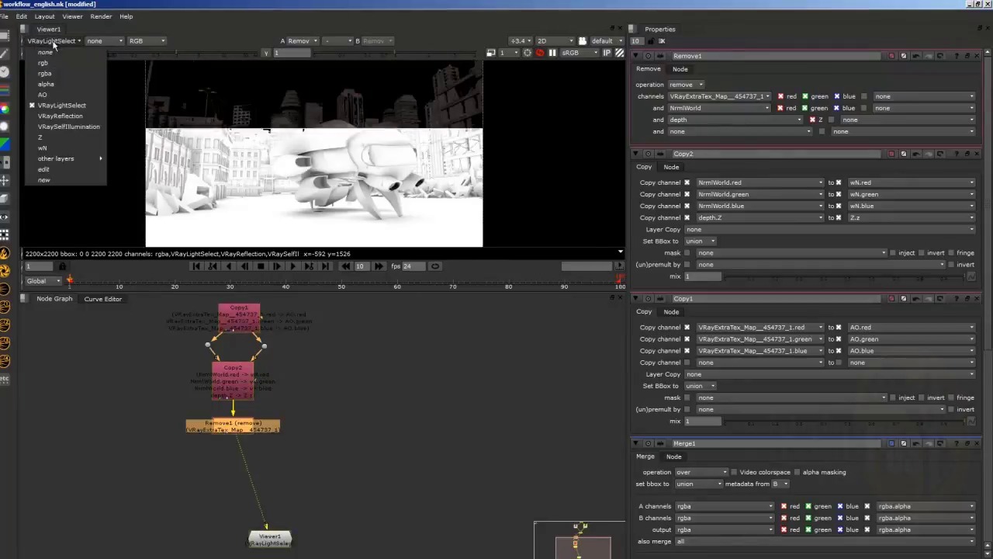
click(55, 116)
click(61, 40)
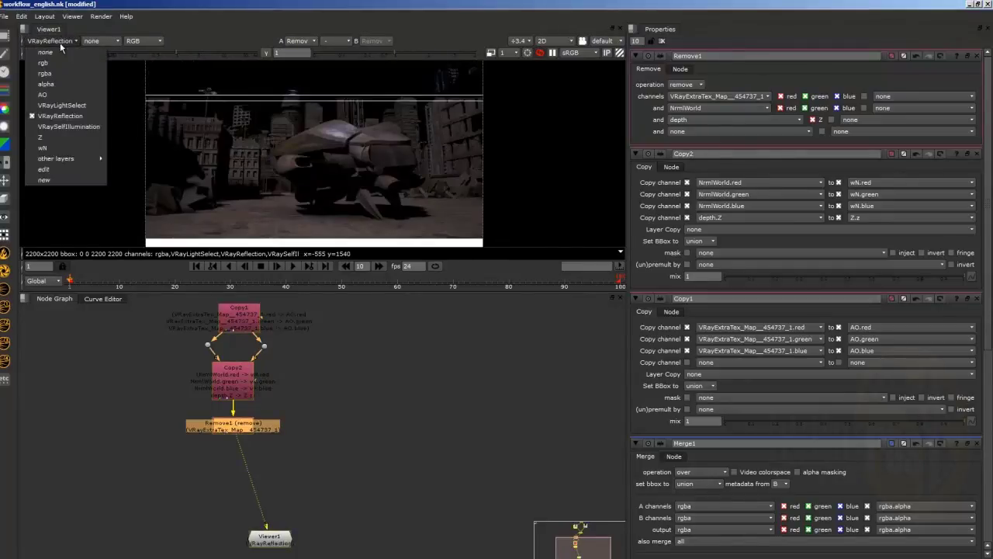
click(68, 128)
click(60, 41)
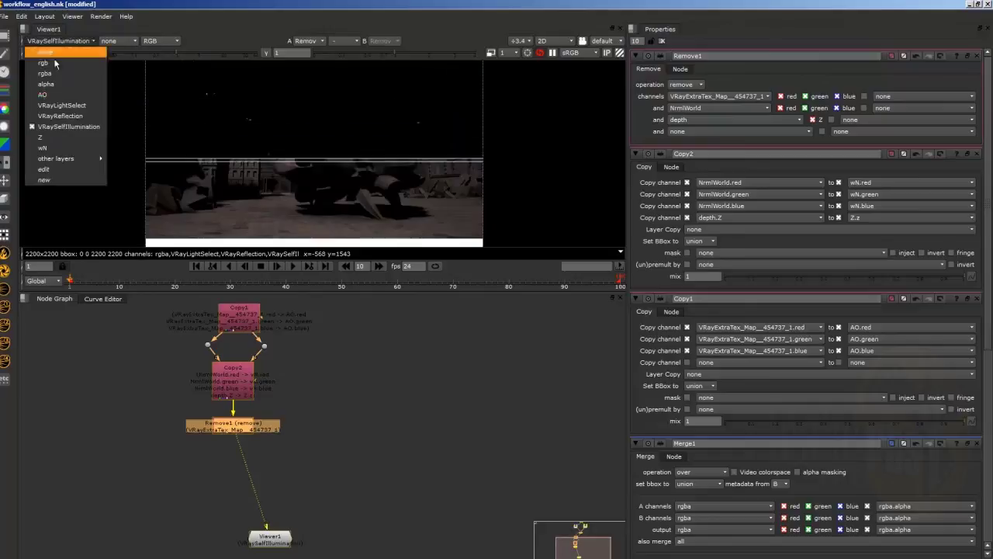
click(55, 139)
click(41, 42)
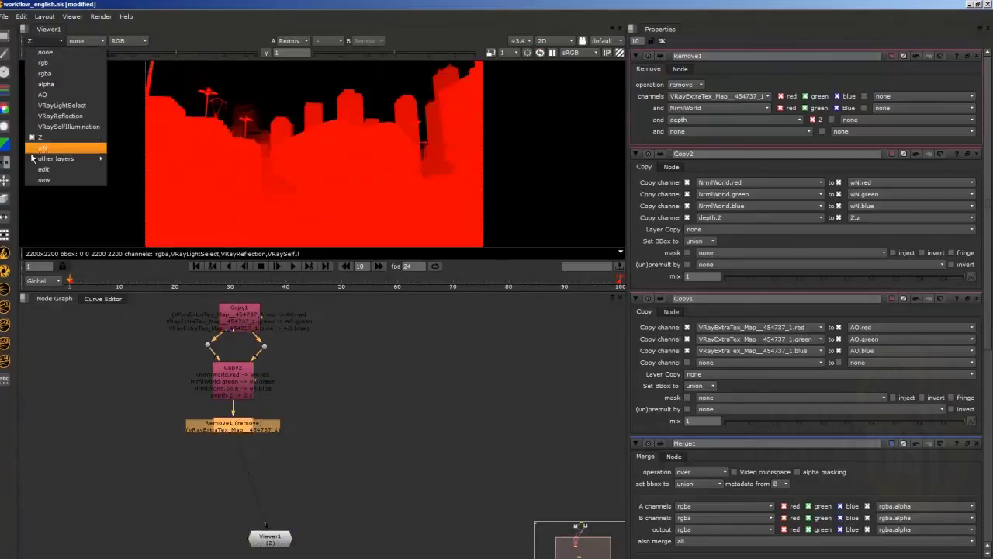
click(39, 146)
Realign both Copy nodes, their connecting dots and the Remove node into a symmetrical column under the Merge node, moving the Viewer node farther down.
scroll(336, 412, down, 2)
middle_drag(334, 431, 258, 460)
click(224, 530)
drag(228, 536, 246, 558)
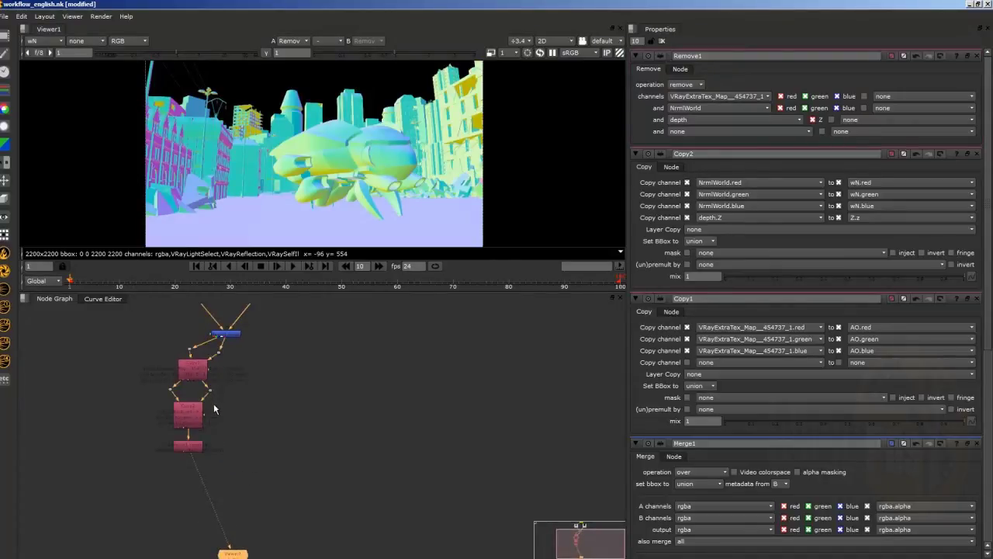
drag(193, 447, 220, 452)
drag(194, 416, 261, 393)
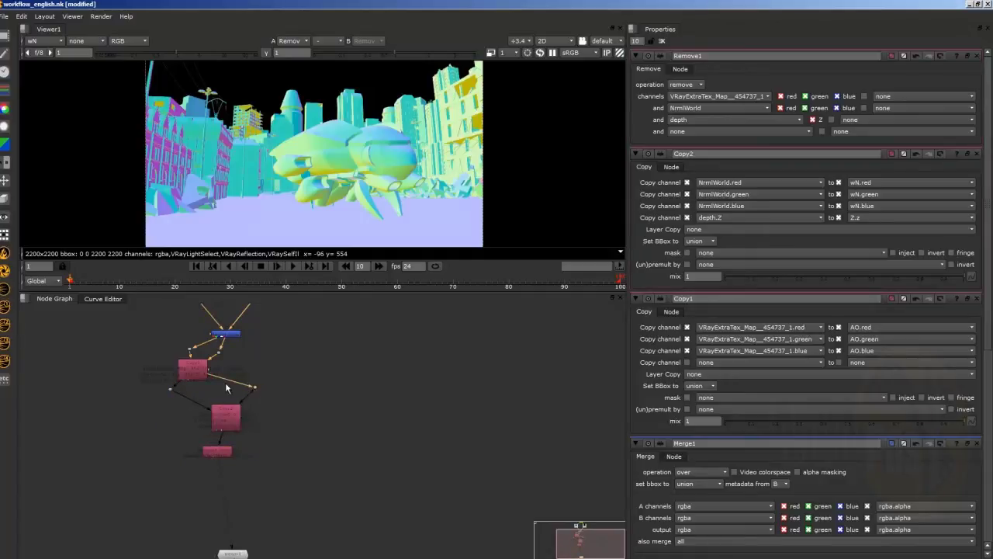
drag(206, 370, 252, 355)
drag(171, 388, 190, 392)
Show the rgba layer in the viewer again and align the Remove and Viewer nodes vertically under the Copy nodes.
click(44, 40)
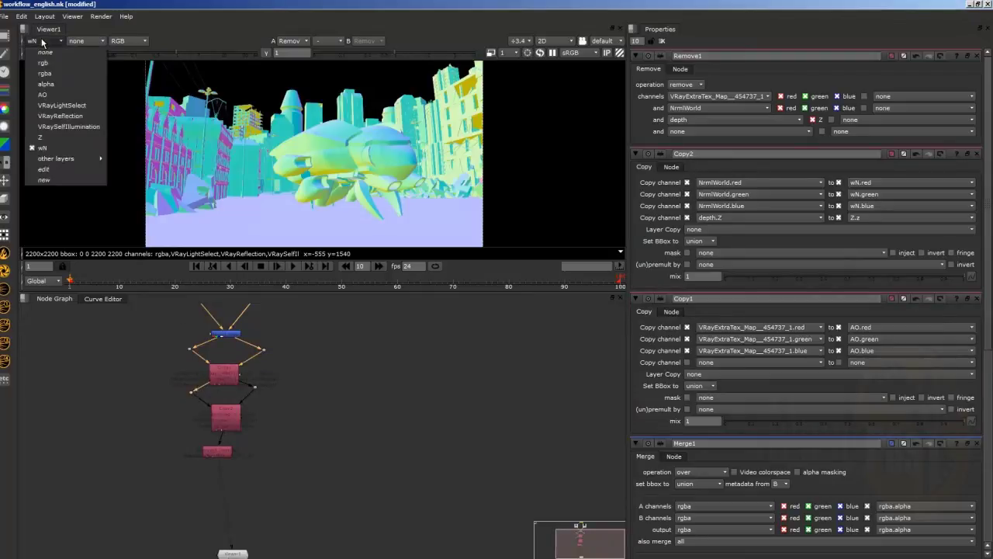
click(52, 77)
drag(211, 454, 221, 453)
click(225, 553)
drag(219, 555, 220, 552)
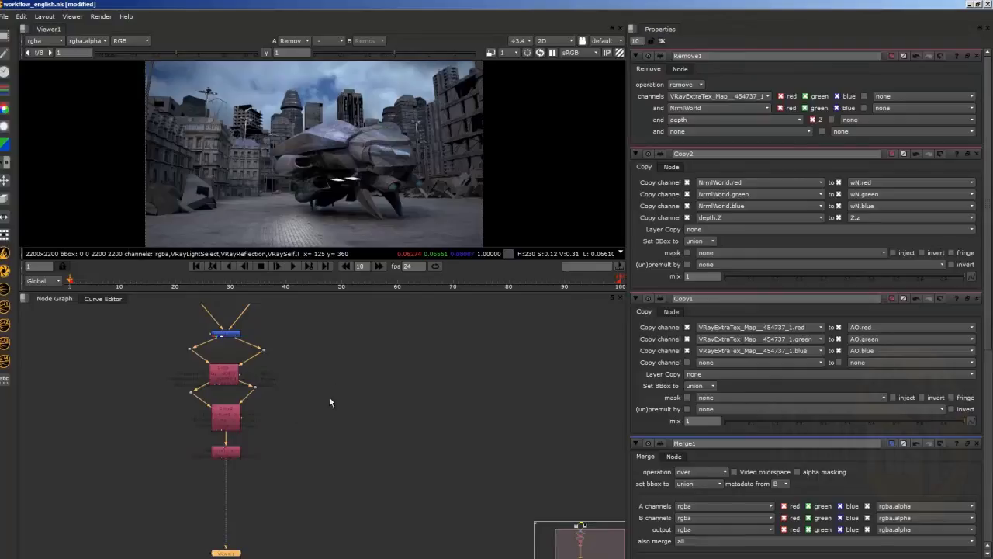
Insert a Colorspace node after the Remove node and place it a little below.
scroll(208, 445, up, 5)
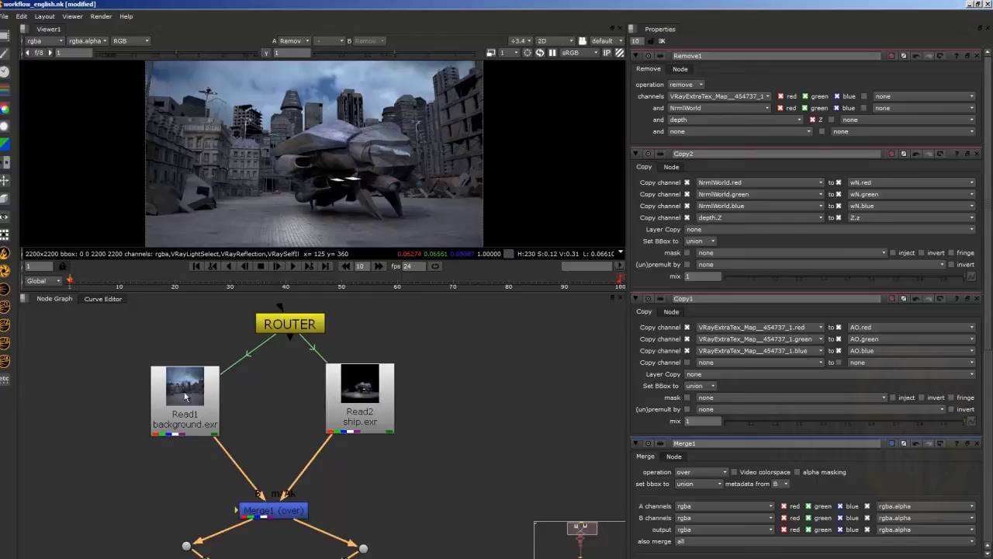
scroll(272, 466, down, 4)
middle_drag(299, 507, 291, 365)
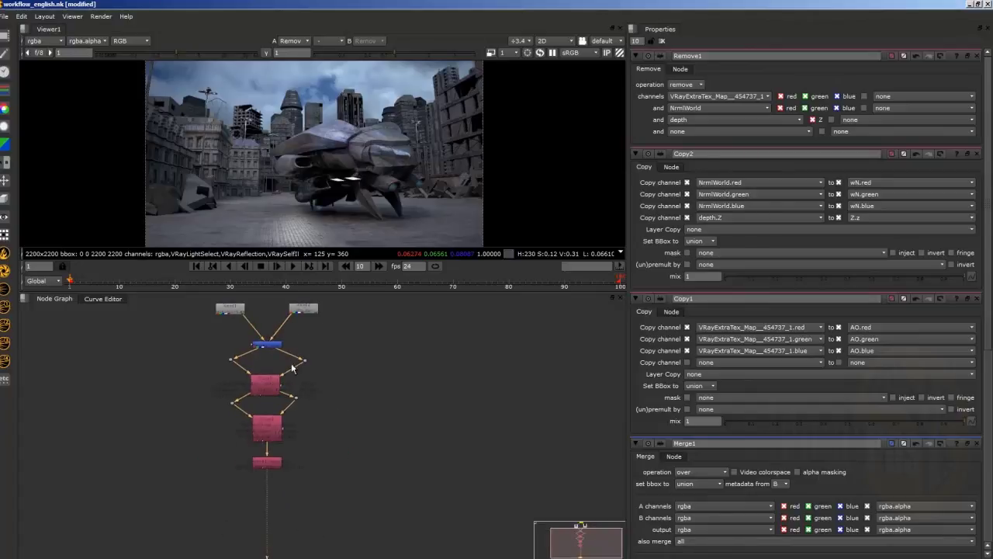
scroll(270, 475, up, 4)
click(265, 444)
text(n)
text(colo)
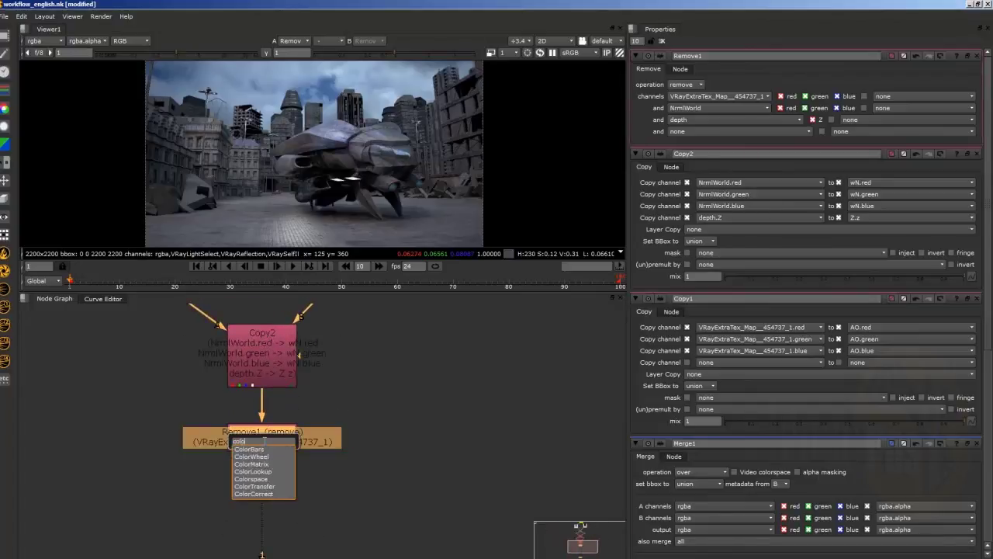
text(rs)
key(Down)
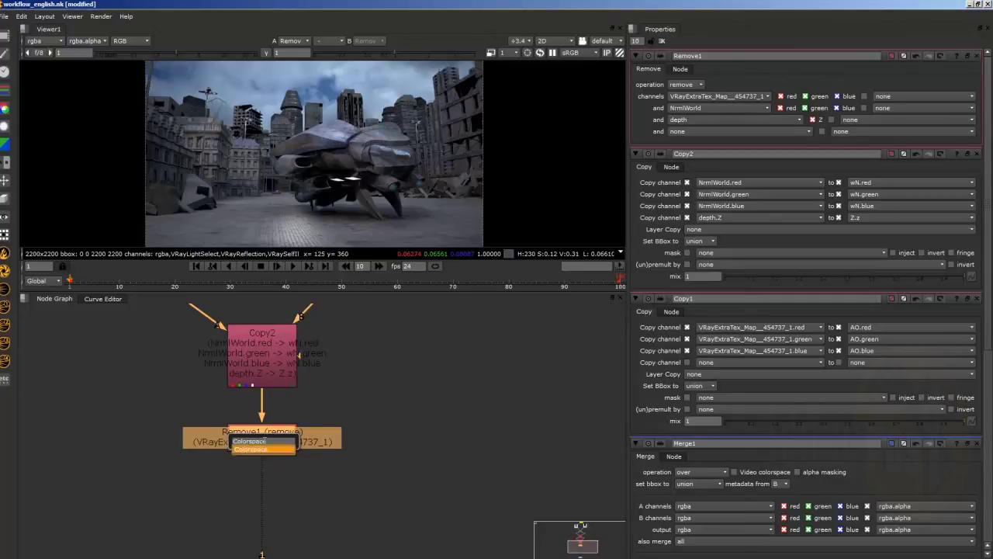
key(Return)
drag(253, 473, 254, 492)
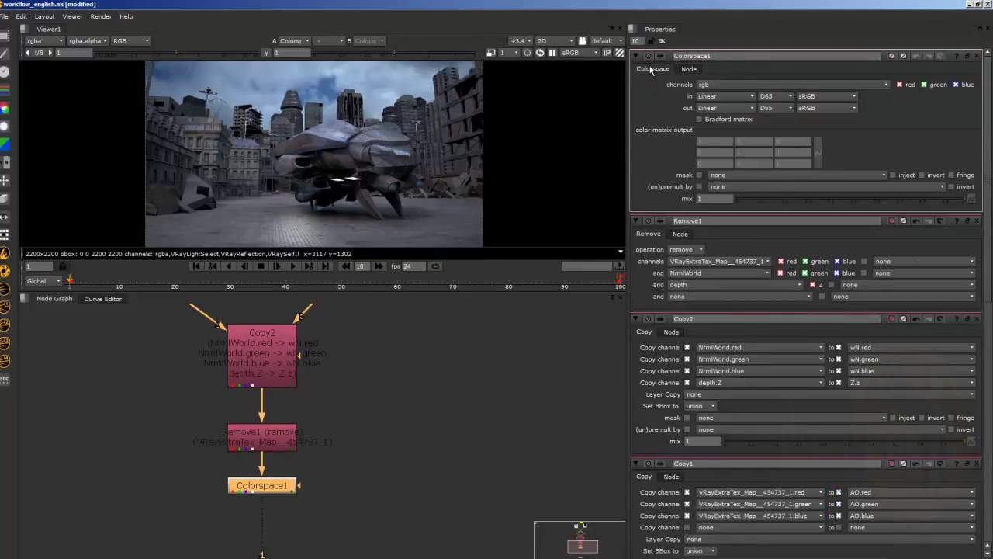
Try sRGB as the Colorspace node's input, set it to gamma 1.80 instead, and disable the node to compare the image.
click(715, 100)
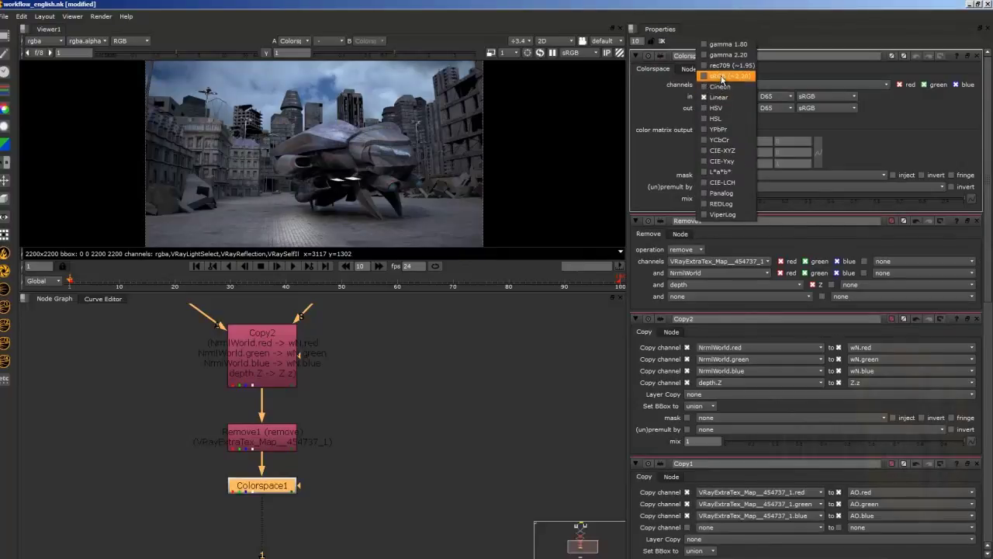
click(722, 76)
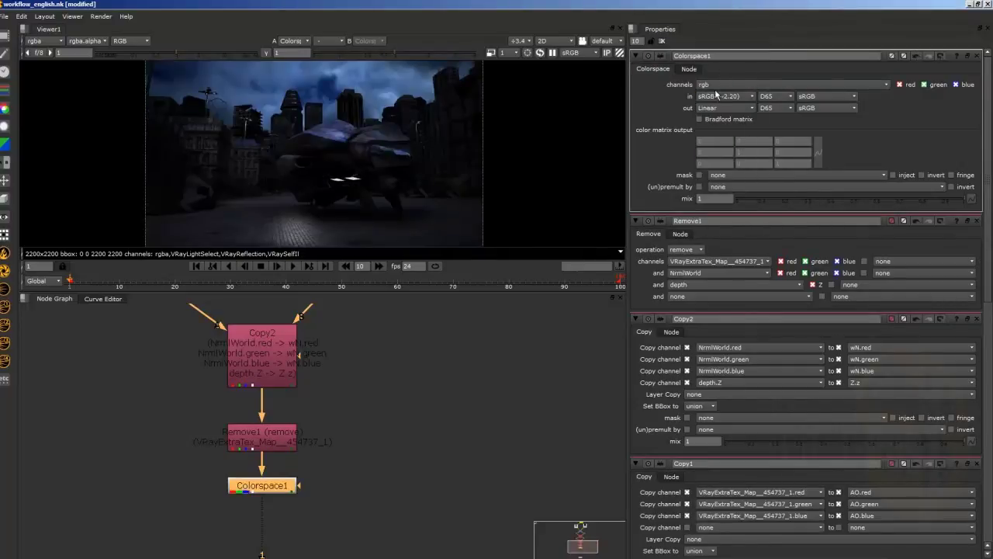
click(716, 98)
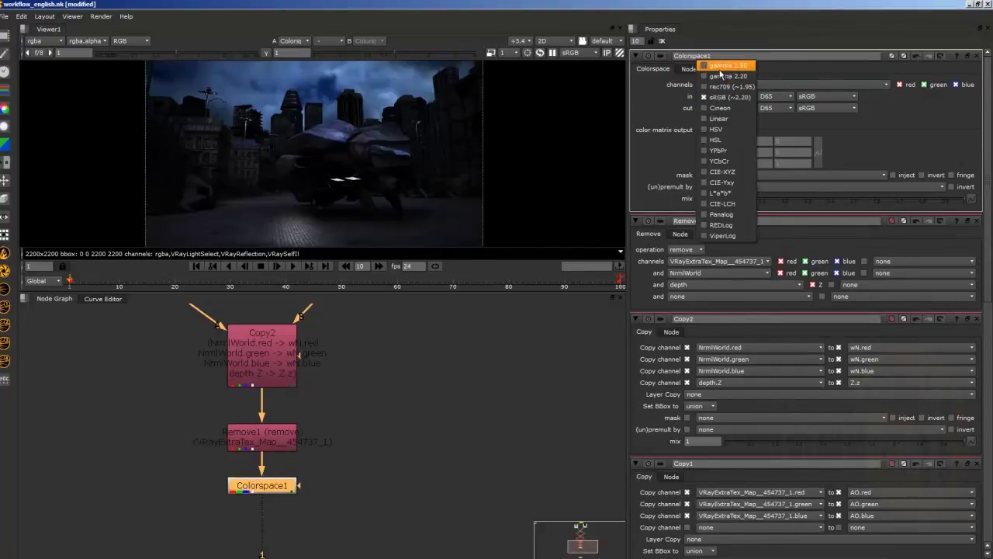
click(721, 66)
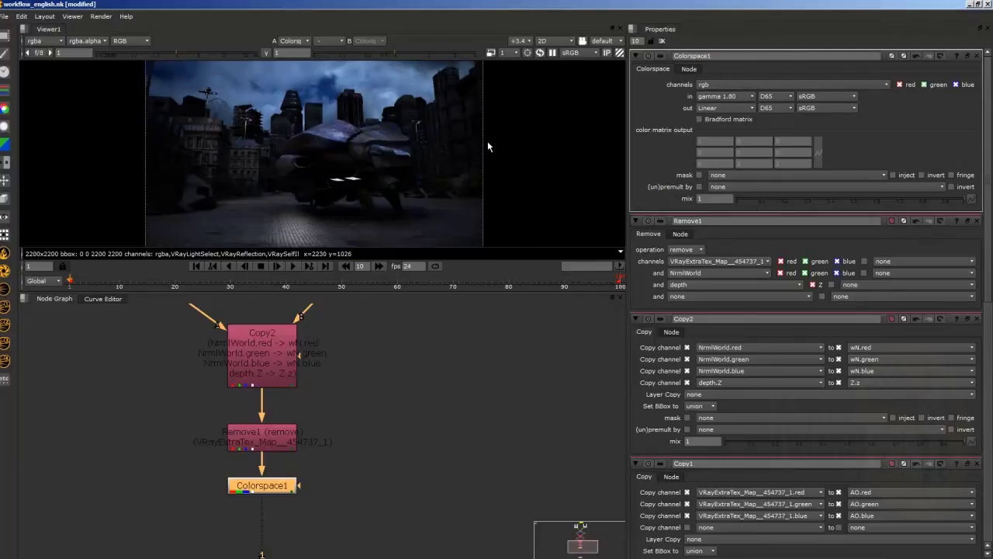
click(727, 98)
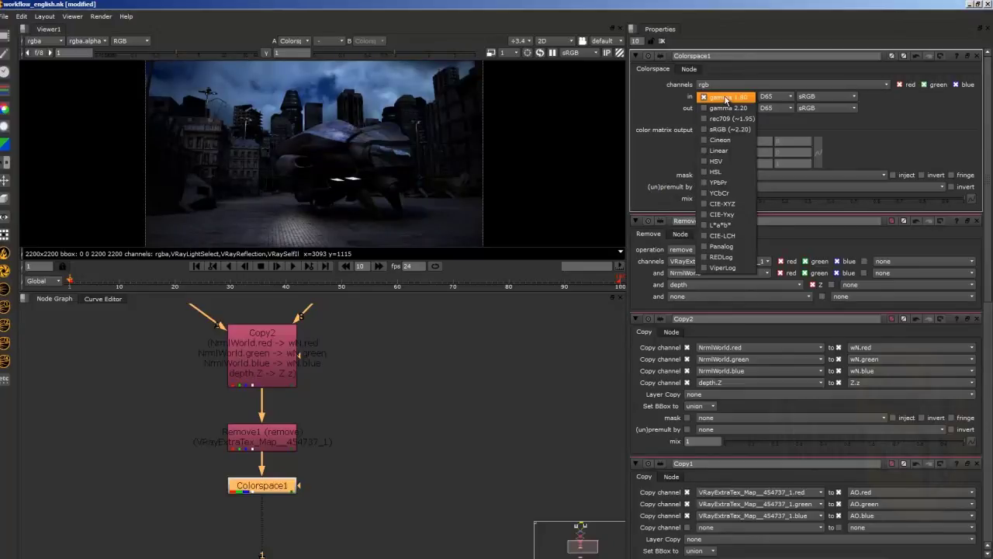
click(727, 97)
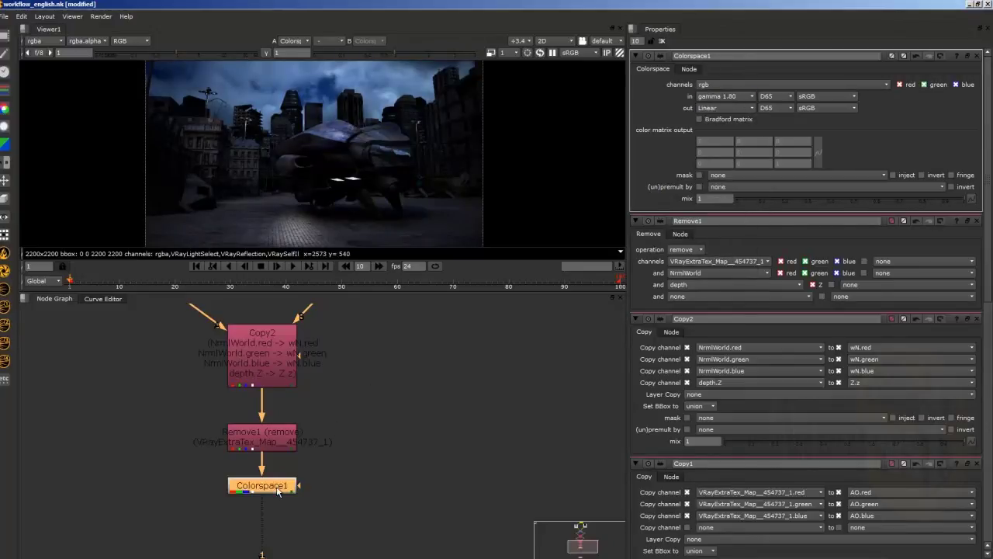
key(d)
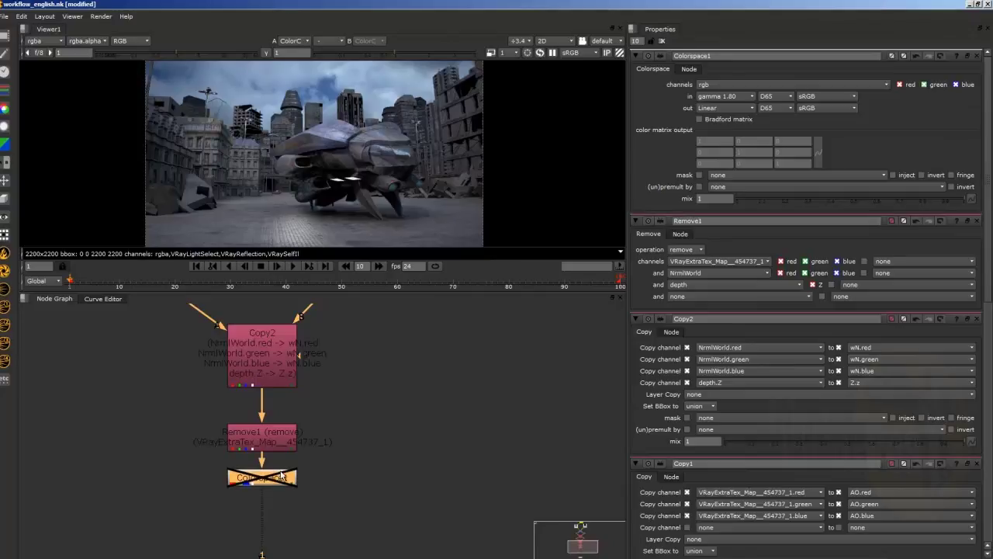
Insert a ColorCorrect node after the Colorspace node, with channels set to rgba and master gamma lowered to 0.69.
key(c)
click(707, 84)
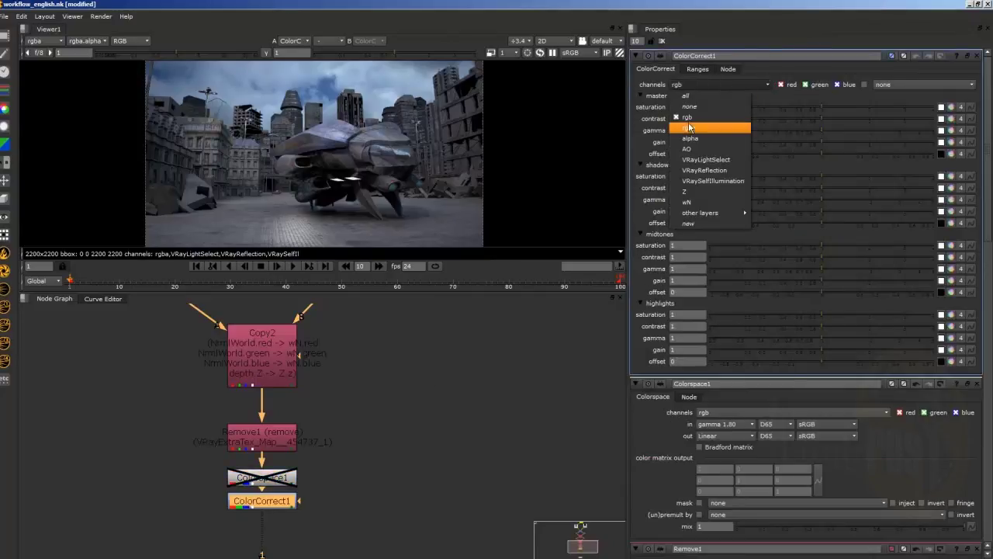
click(713, 126)
mouse_move(808, 131)
mouse_down()
mouse_move(781, 130)
mouse_move(797, 131)
mouse_up()
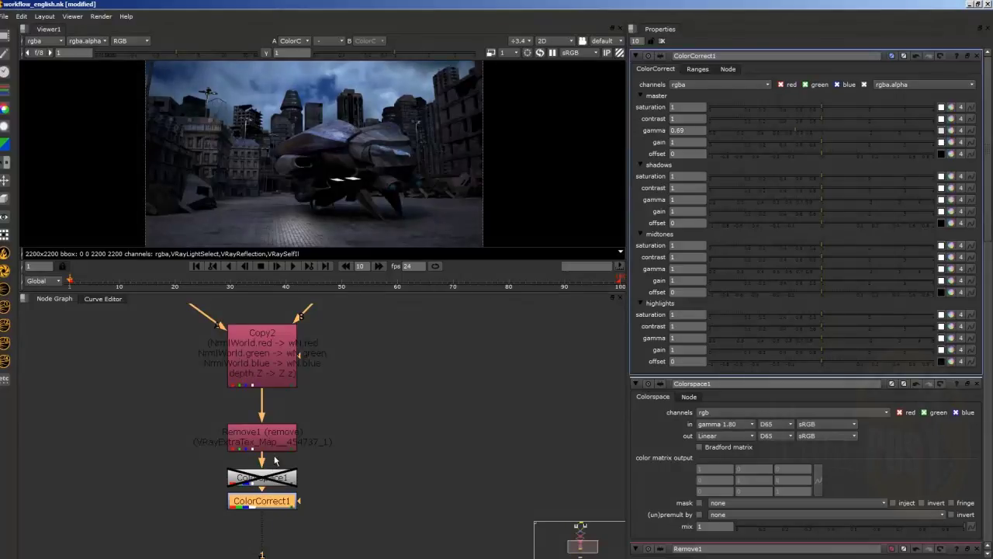
Space the ColorCorrect node a little below the Colorspace node, inspect the darkened ship, and shift the Viewer node slightly down.
middle_drag(279, 458, 285, 378)
drag(261, 426, 261, 444)
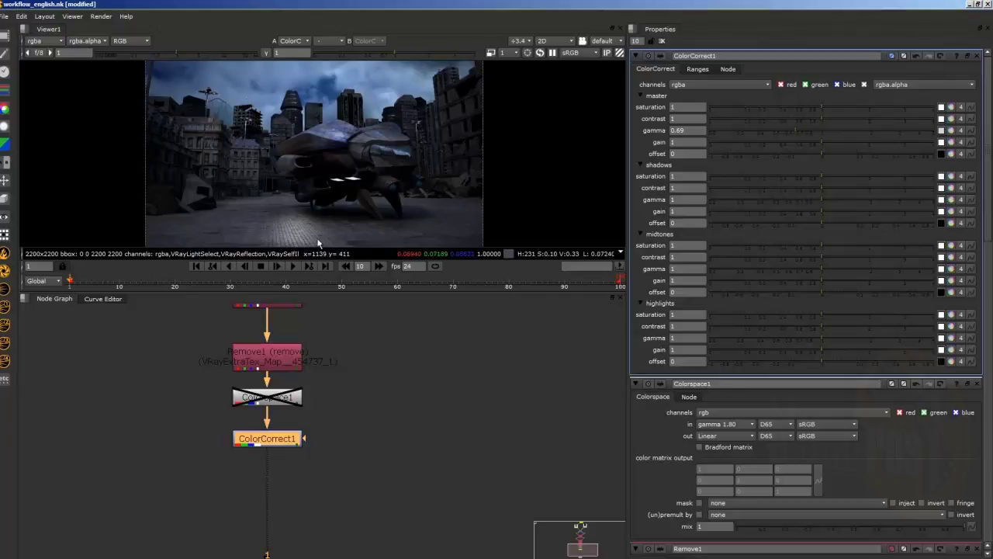
scroll(375, 178, up, 2)
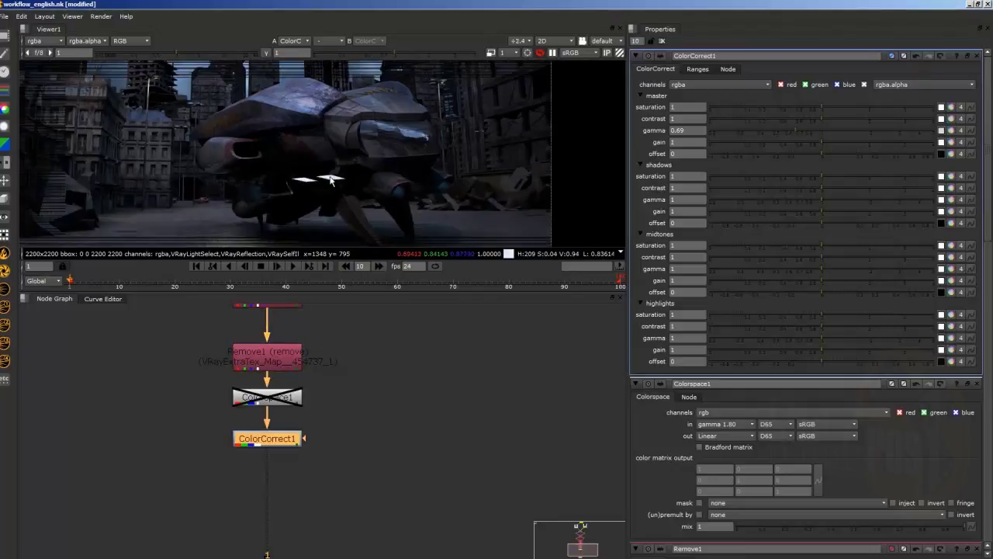
scroll(330, 180, down, 2)
middle_drag(389, 465, 370, 363)
scroll(334, 410, down, 1)
middle_drag(334, 430, 322, 475)
drag(270, 523, 272, 534)
Insert a Write node after the ColorCorrect node and place it midway above the Viewer node.
click(246, 395)
scroll(248, 396, down, 3)
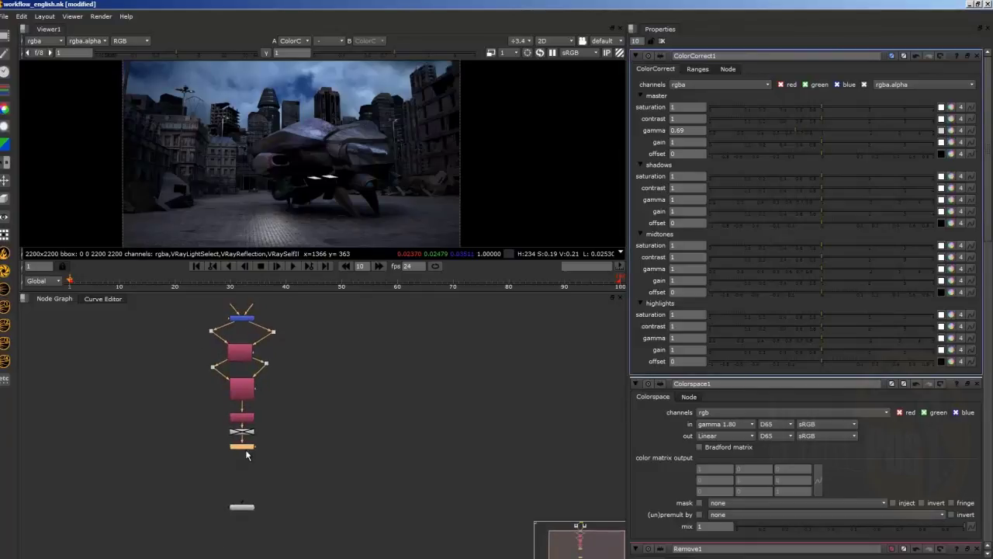
scroll(240, 475, up, 1)
key(w)
drag(241, 434, 245, 471)
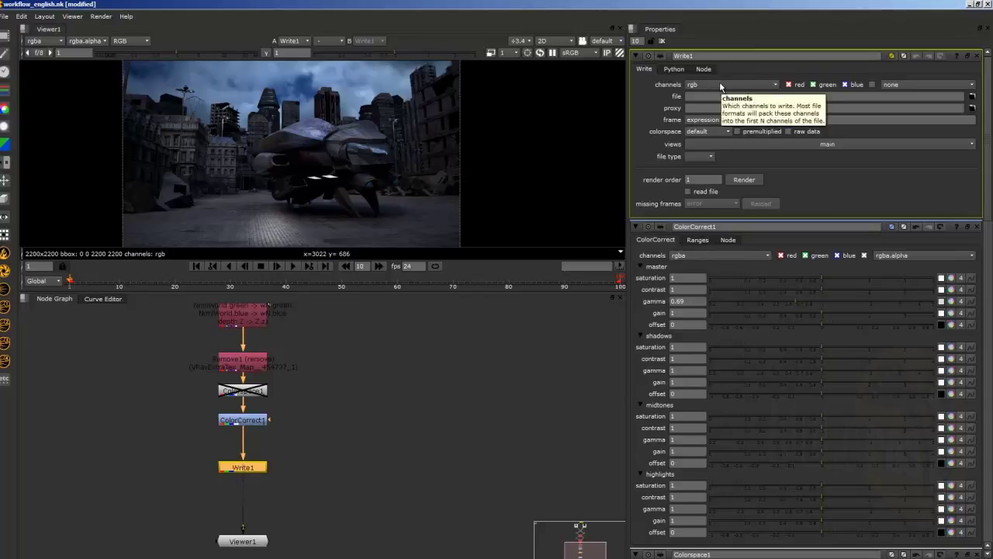
Set the Write node's output file to G:/_TRABAJO/nukeros/EXR_WORKFLOW/V1/composed.exr.
click(971, 97)
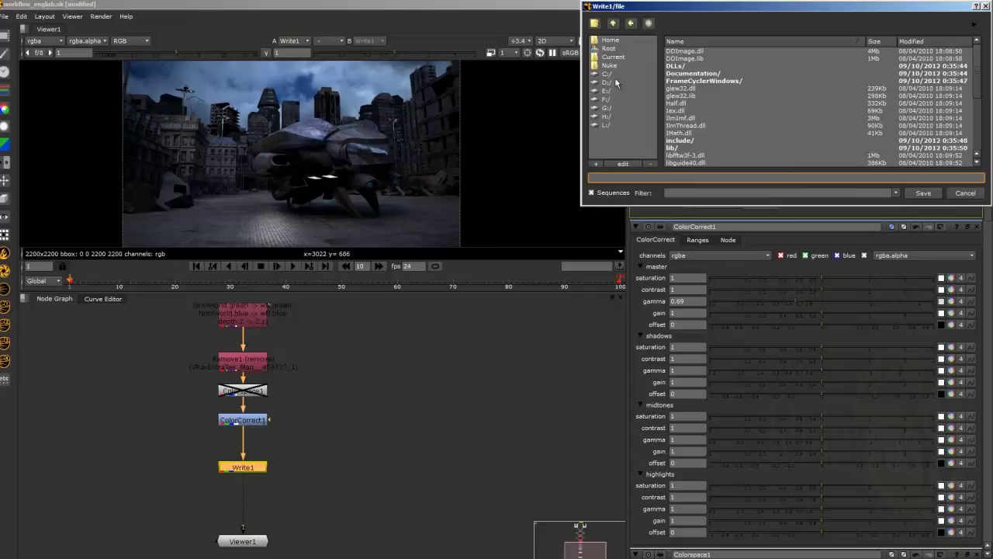
click(606, 107)
double_click(691, 74)
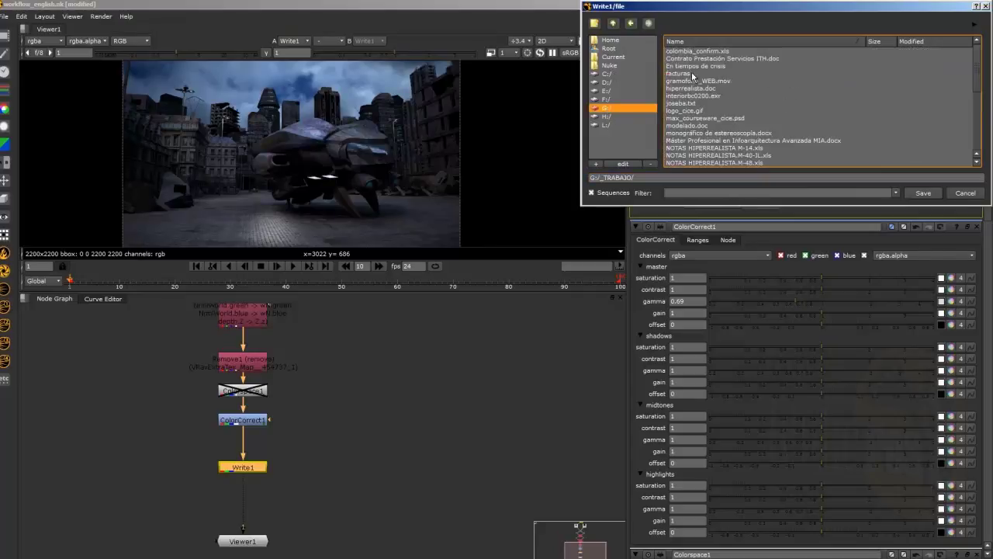
scroll(707, 90, down, 5)
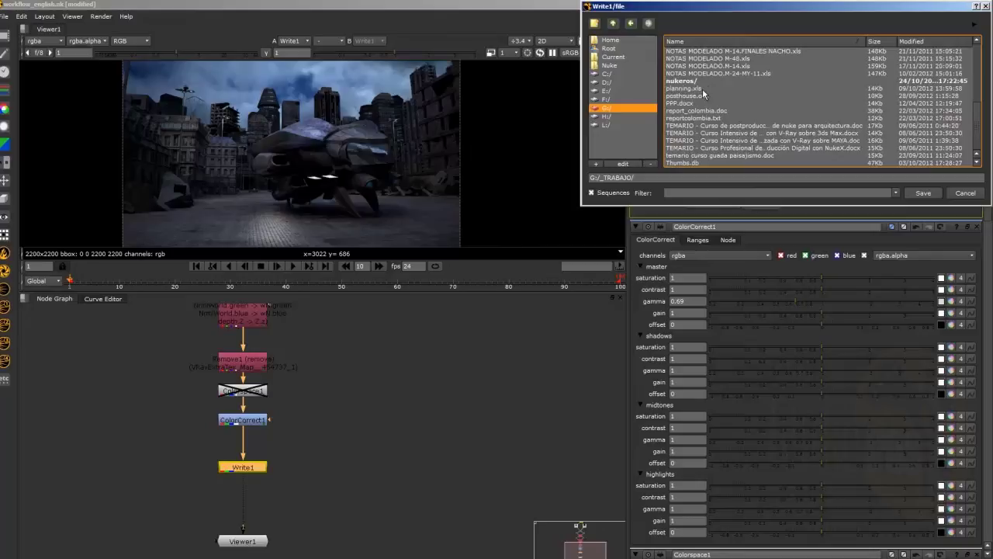
double_click(691, 81)
scroll(684, 109, down, 3)
double_click(693, 80)
scroll(683, 102, down, 1)
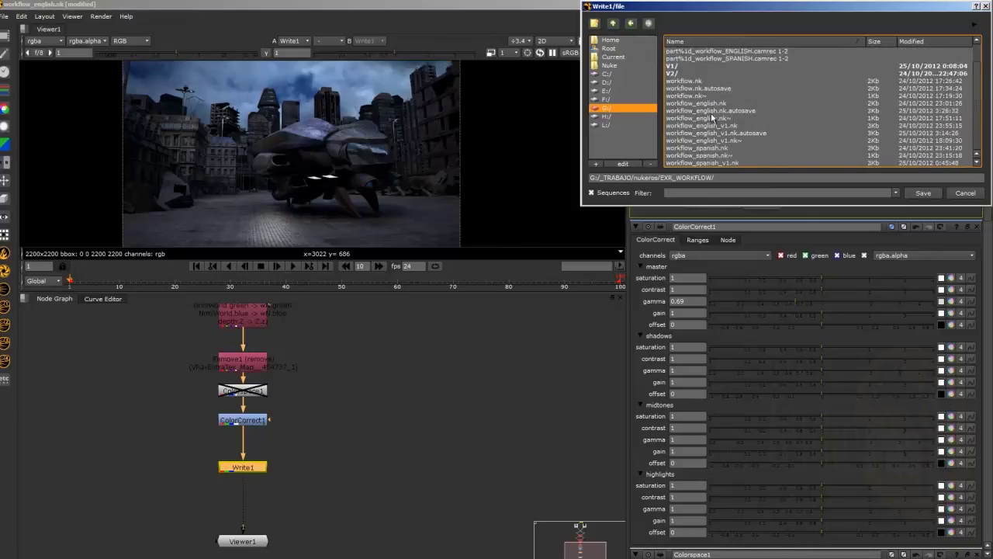
double_click(677, 68)
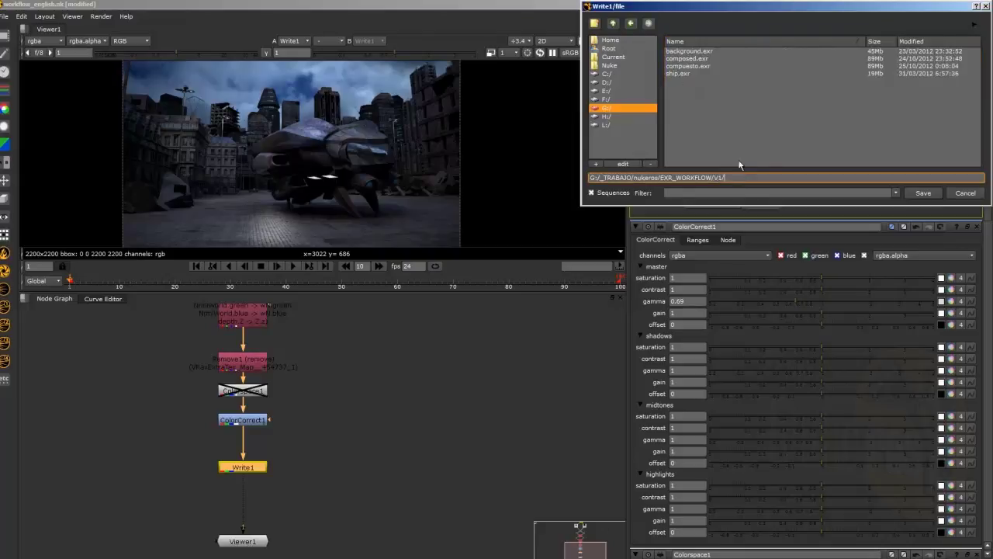
click(691, 58)
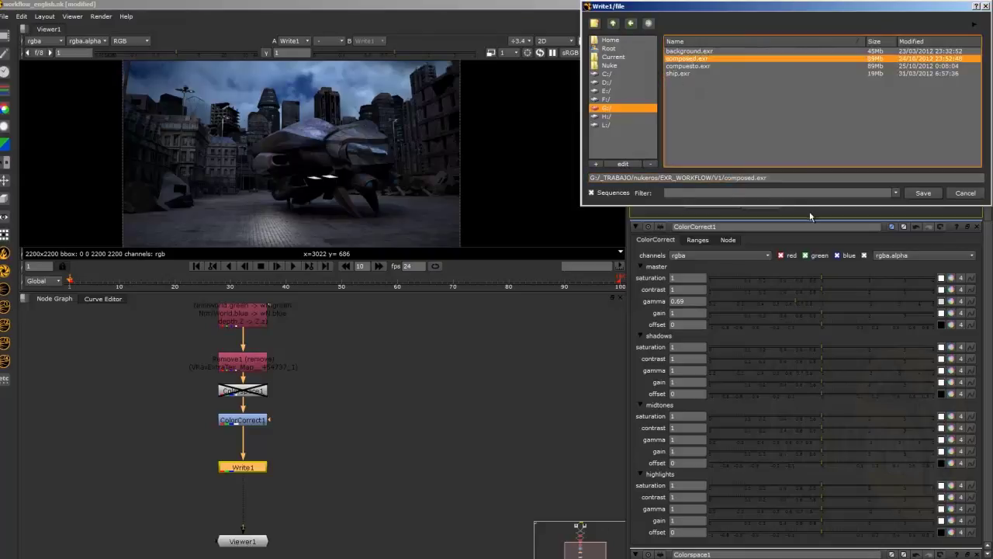
click(921, 193)
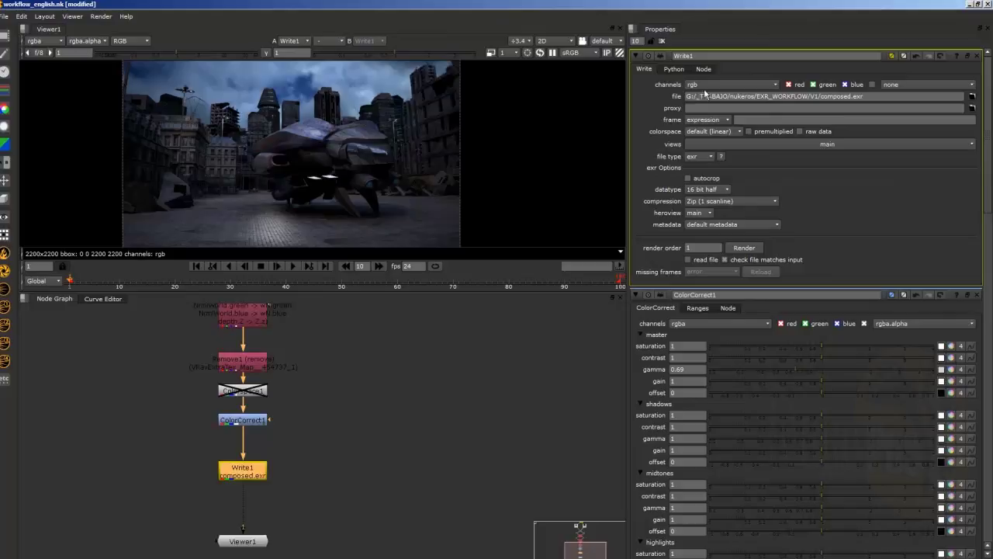
Check which layers the Write node passes to the viewer and set its output channels to all.
click(40, 42)
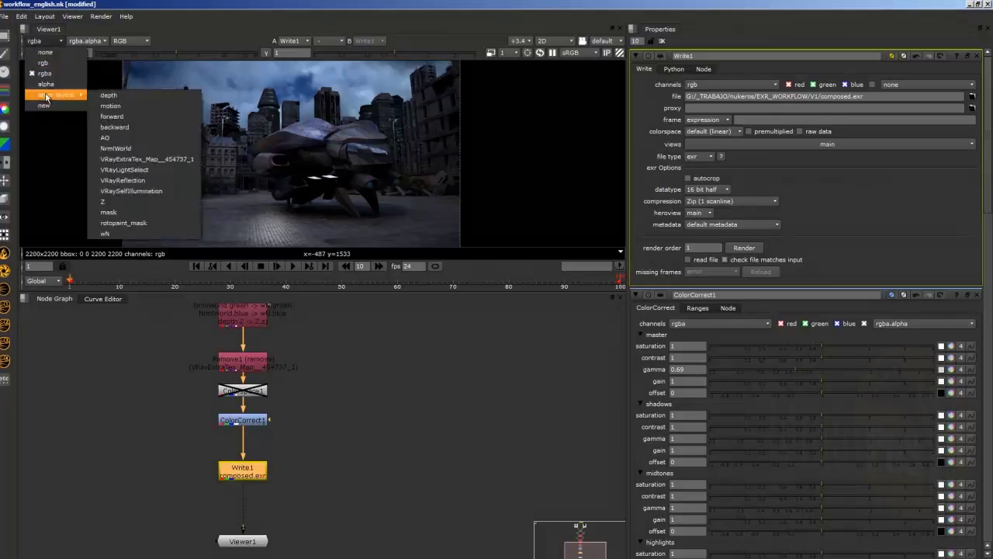
click(225, 474)
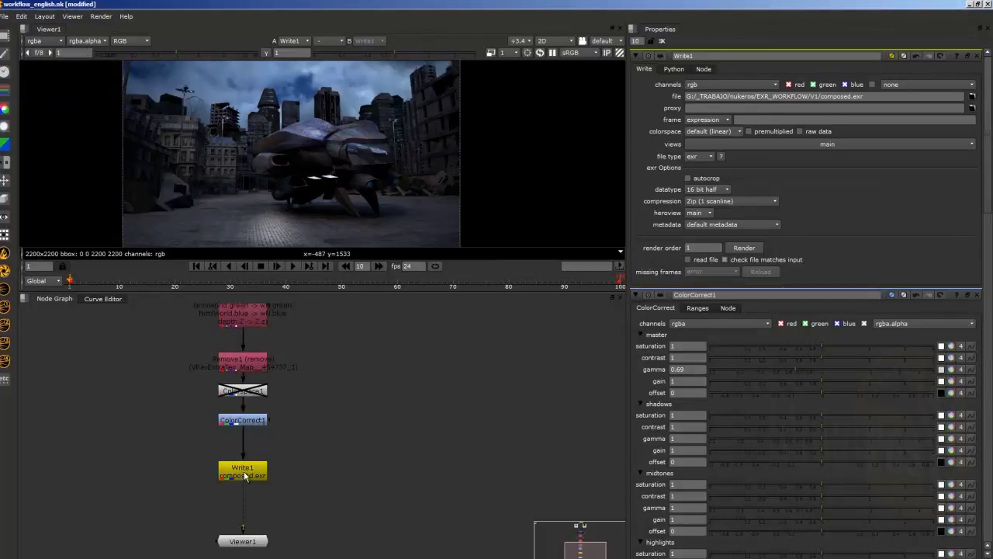
click(707, 86)
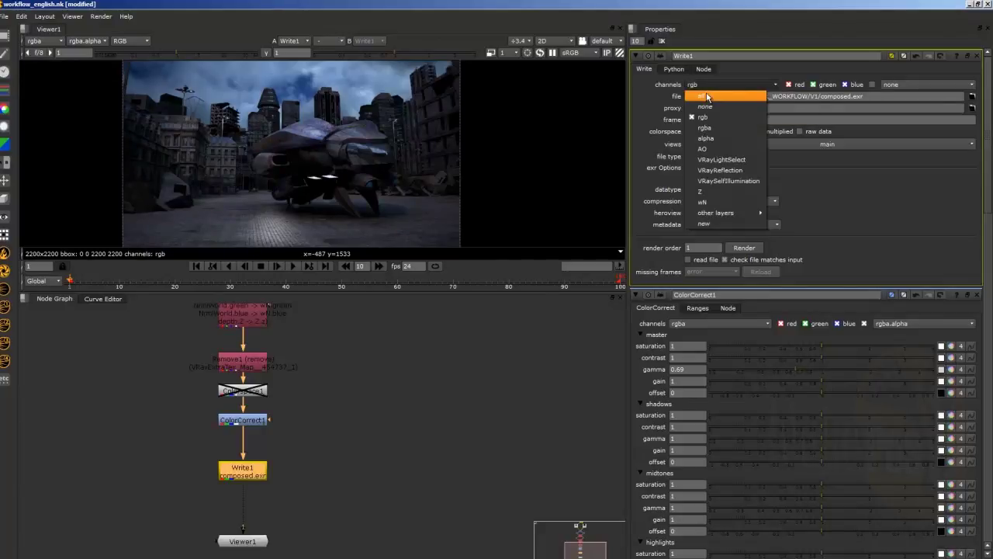
click(703, 95)
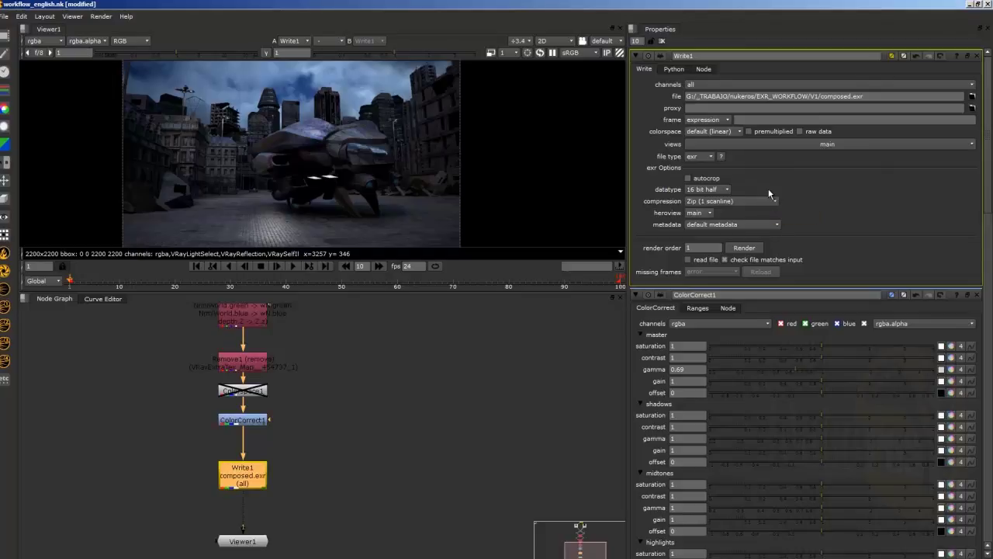
Render the Write node to the composed.exr file.
click(745, 248)
text(0)
key(Return)
Move the Viewer node aside and duplicate the ship.exr Read node beside the original under the ROUTER node.
drag(238, 542, 326, 534)
scroll(302, 487, down, 4)
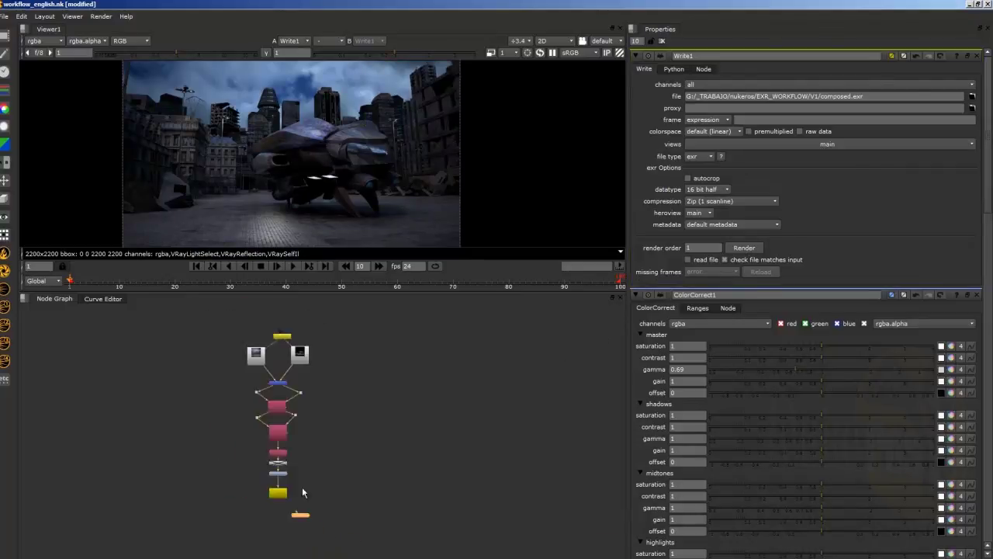
scroll(295, 398, up, 6)
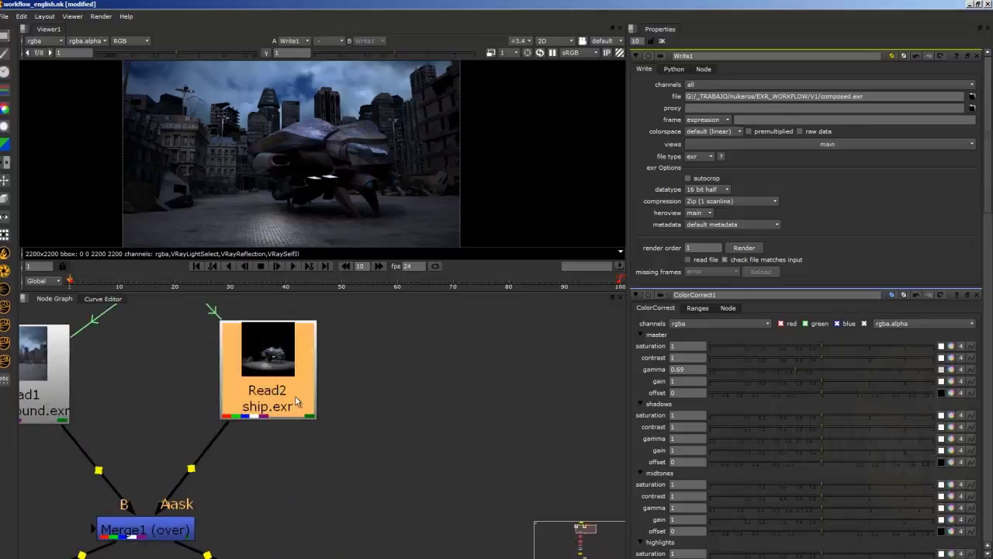
key(ctrl+v)
scroll(423, 378, down, 4)
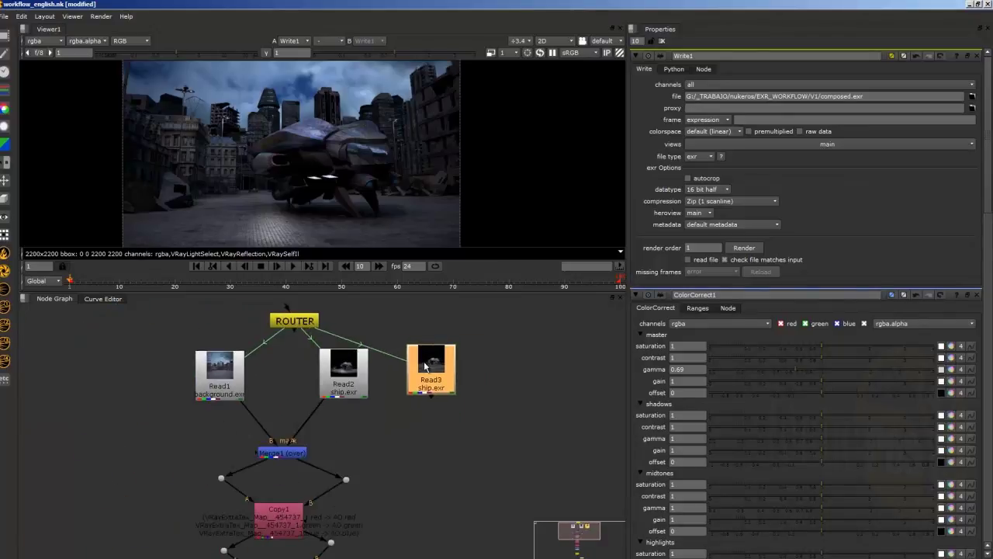
Point the duplicated Read node to [value ROUTER.dir]/composed.exr and show it in the viewer.
double_click(423, 378)
click(748, 84)
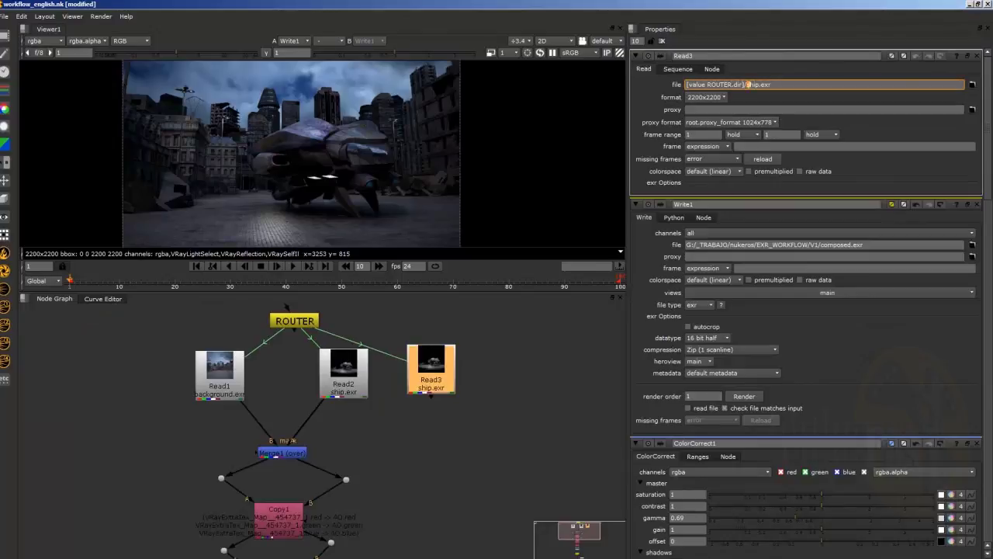
text(d)
key(Return)
click(424, 381)
key(1)
Align the Viewer node vertically below the composed.exr Read node.
scroll(460, 390, down, 3)
middle_drag(460, 390, 392, 237)
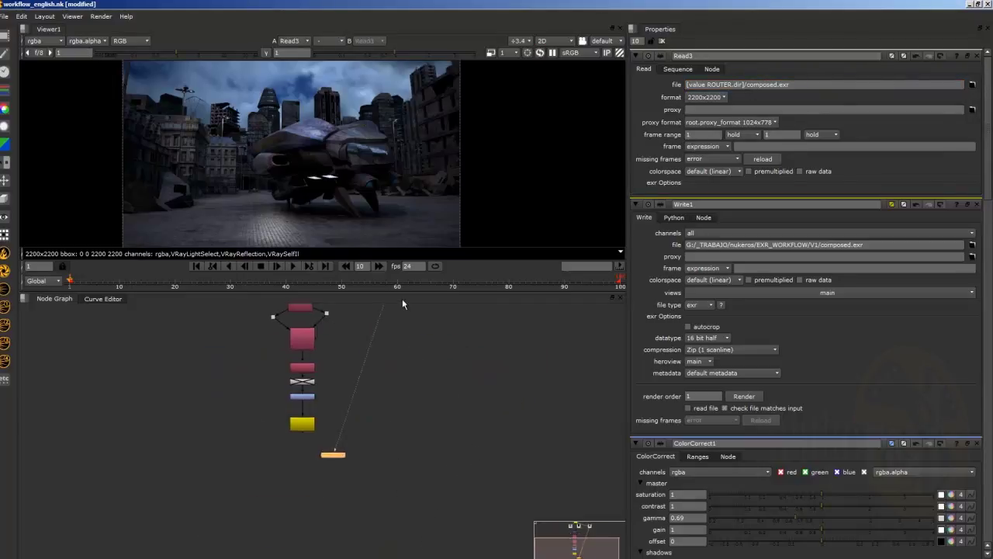
drag(329, 460, 405, 409)
middle_drag(405, 409, 393, 507)
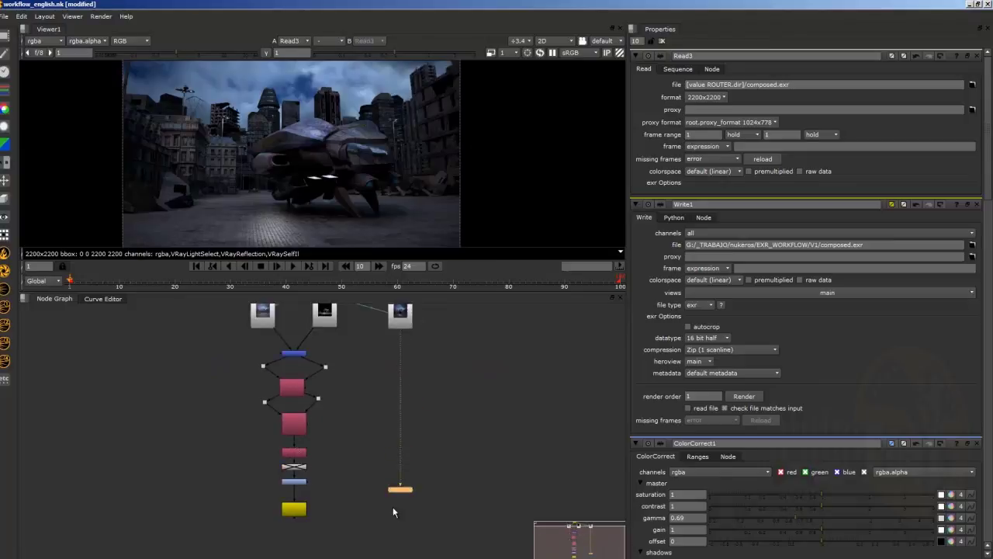
Move the whole compositing tree, without ROUTER, away from the composed.exr Read node and enclose it in a Backdrop.
scroll(310, 435, down, 2)
drag(230, 337, 349, 517)
drag(280, 361, 173, 369)
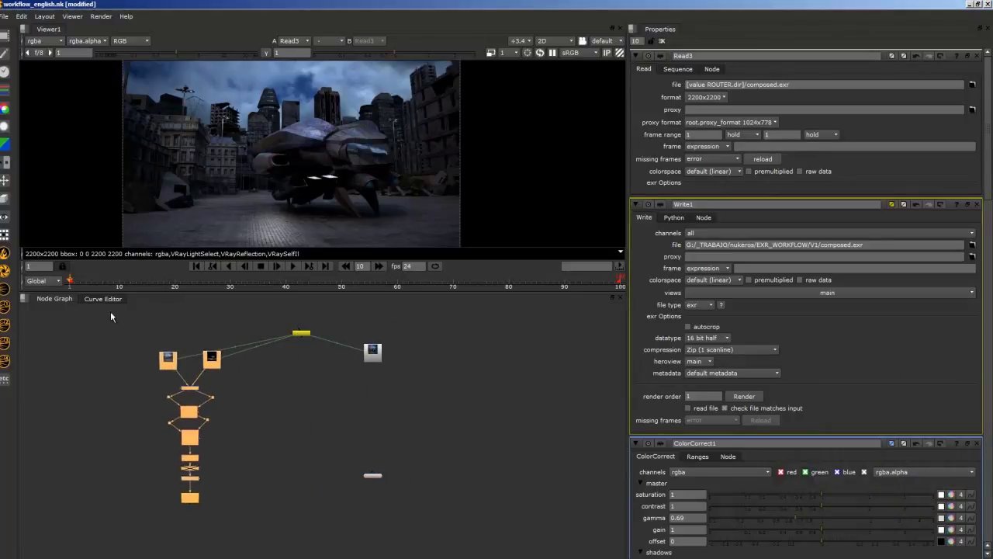
click(35, 398)
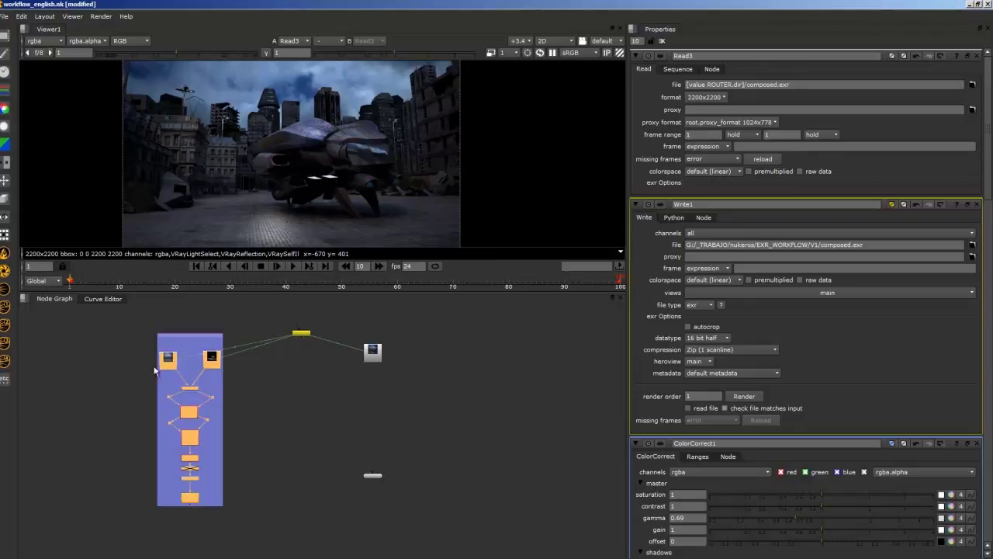
Rename the backdrop behind the compositing tree as Step1.
double_click(186, 335)
double_click(720, 56)
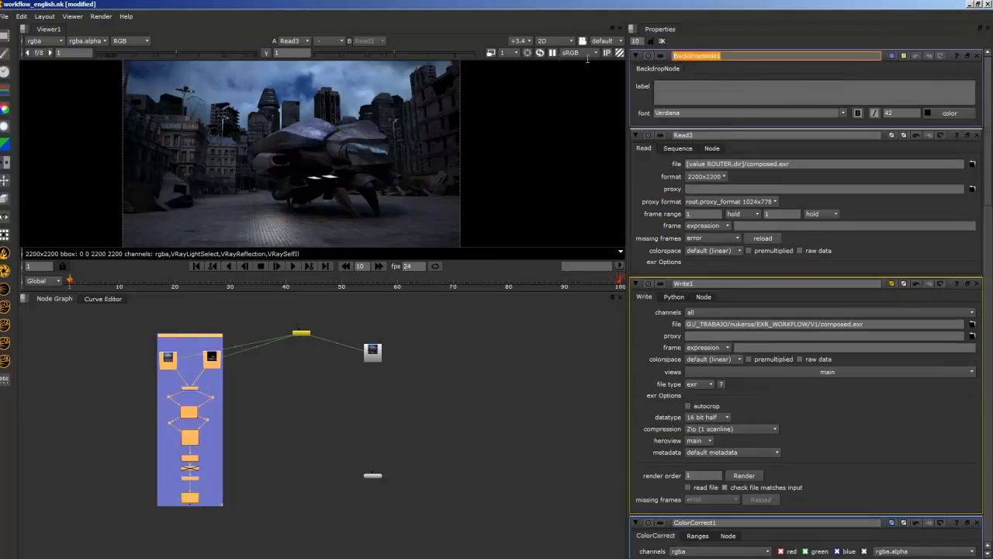
text(Step1)
scroll(200, 335, up, 5)
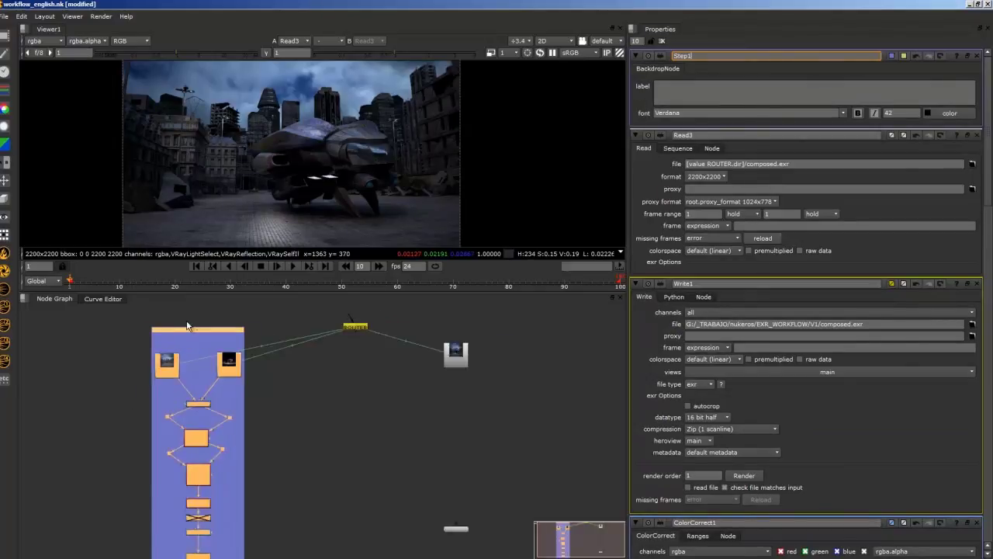
scroll(204, 335, down, 2)
scroll(504, 364, up, 4)
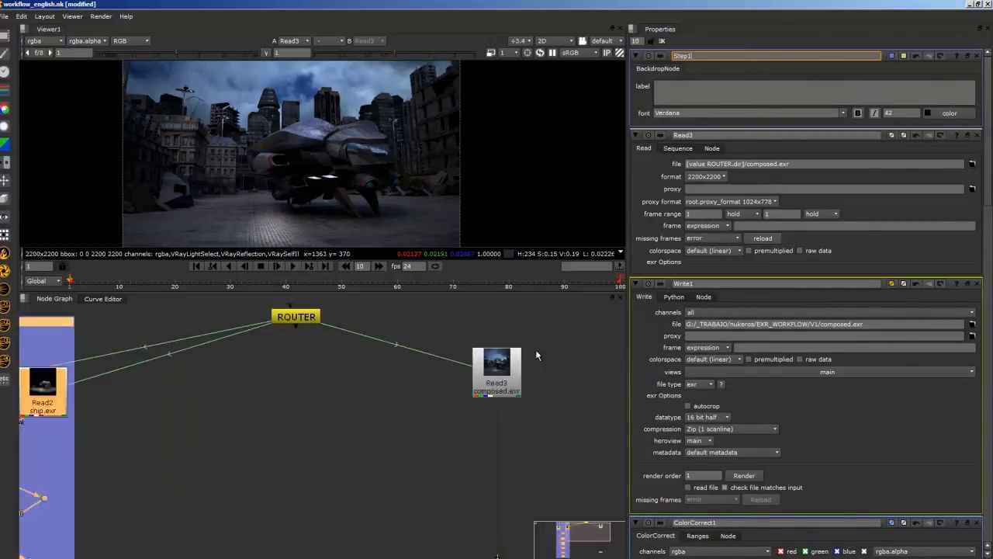
Focus on the composed.exr Read node and open the viewer's layer list to examine the layers in the rendered file.
scroll(505, 371, down, 4)
click(506, 376)
drag(506, 376, 509, 381)
middle_drag(508, 464, 429, 412)
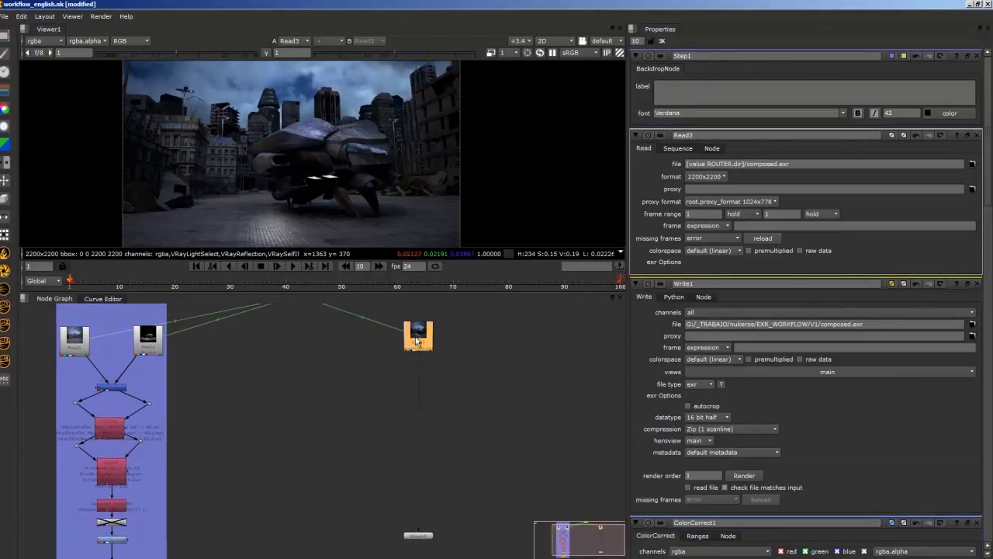
scroll(419, 336, up, 2)
scroll(419, 336, up, 1)
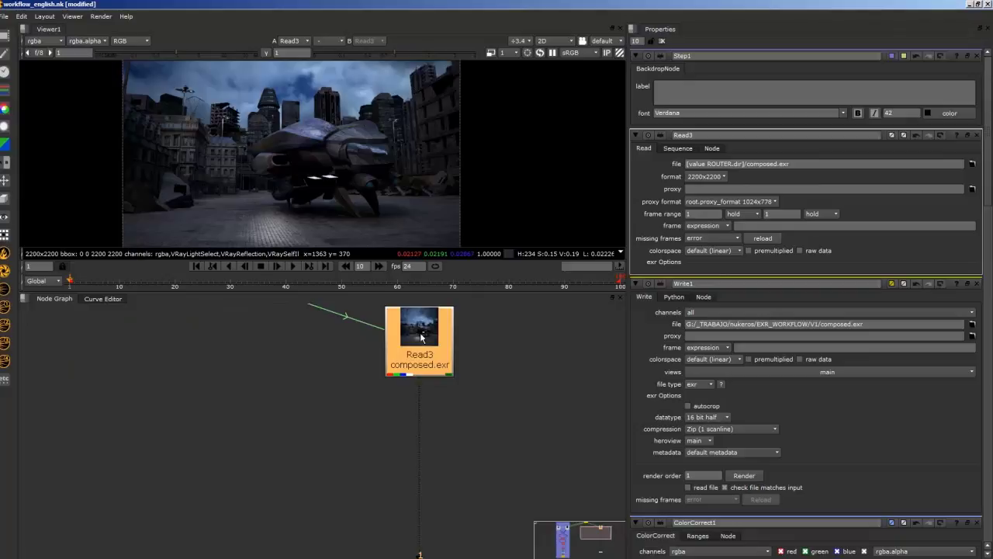
shift+click(422, 337)
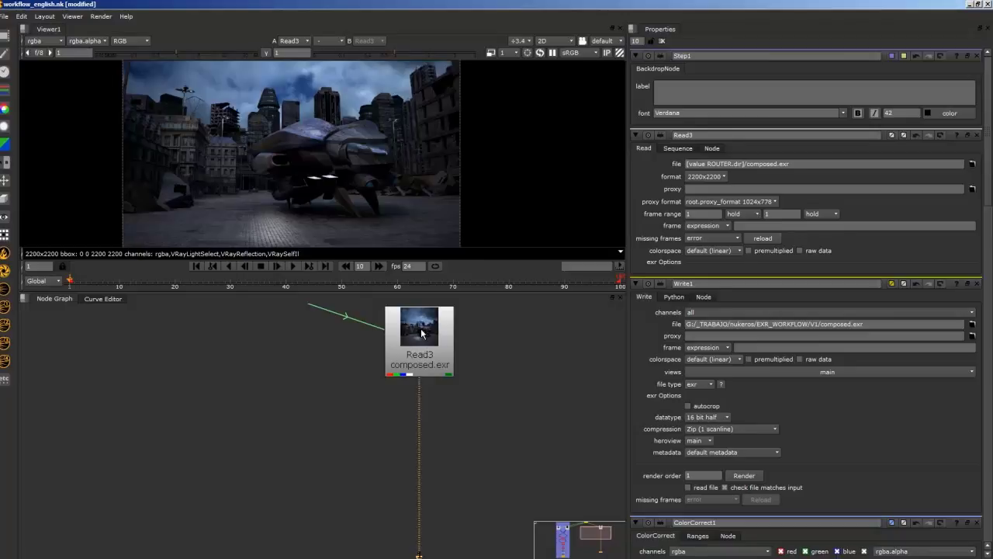
click(44, 41)
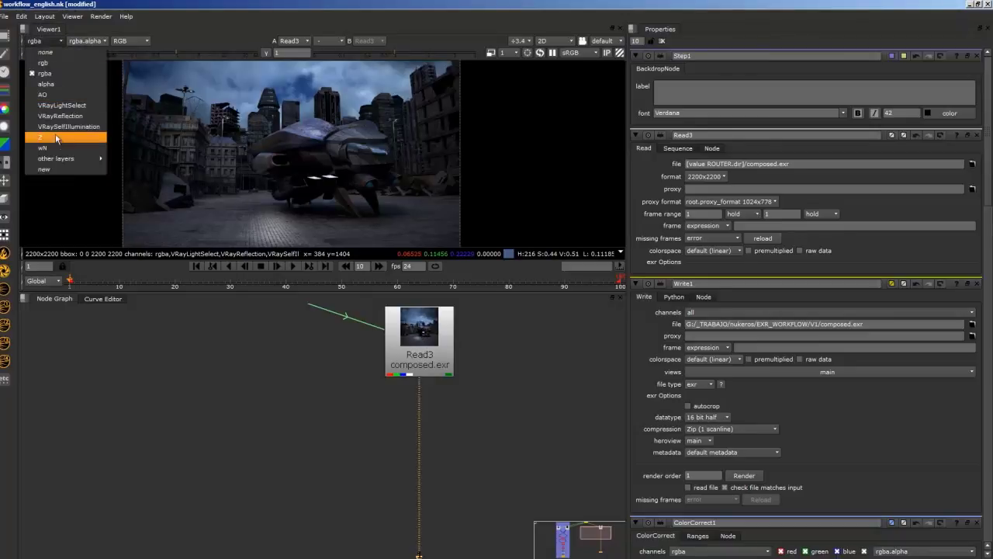